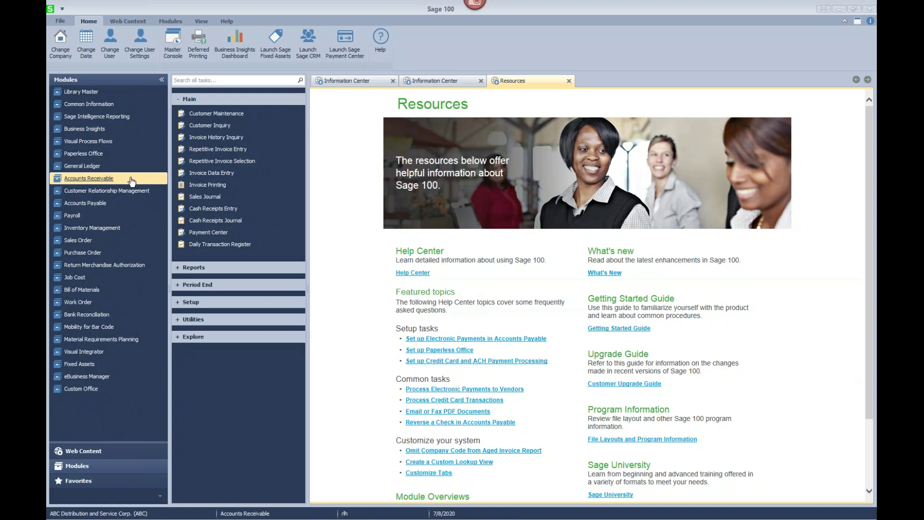
- Create a new Accounts Receivable cash receipts entry batch with the comment "W/O Entire Invoice" and accept it
{"action": "left_click", "coordinate": [206, 211]}
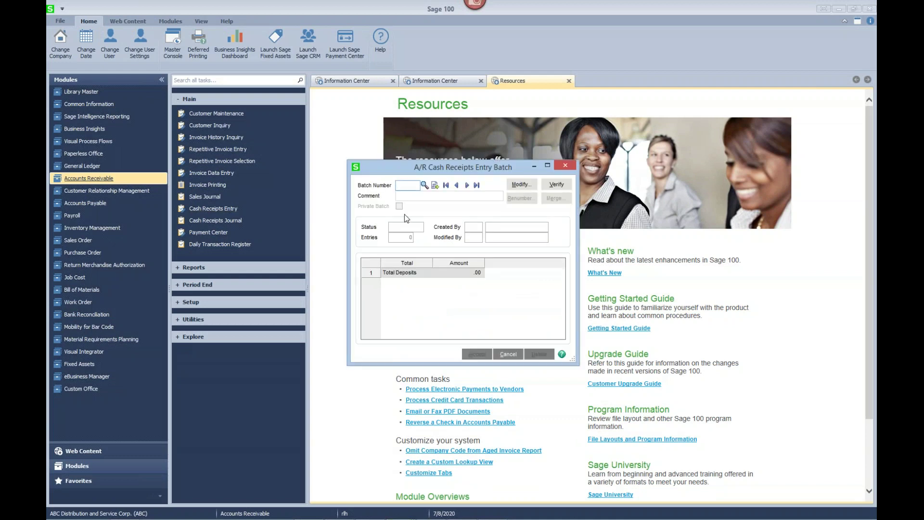
{"action": "left_click", "coordinate": [435, 186]}
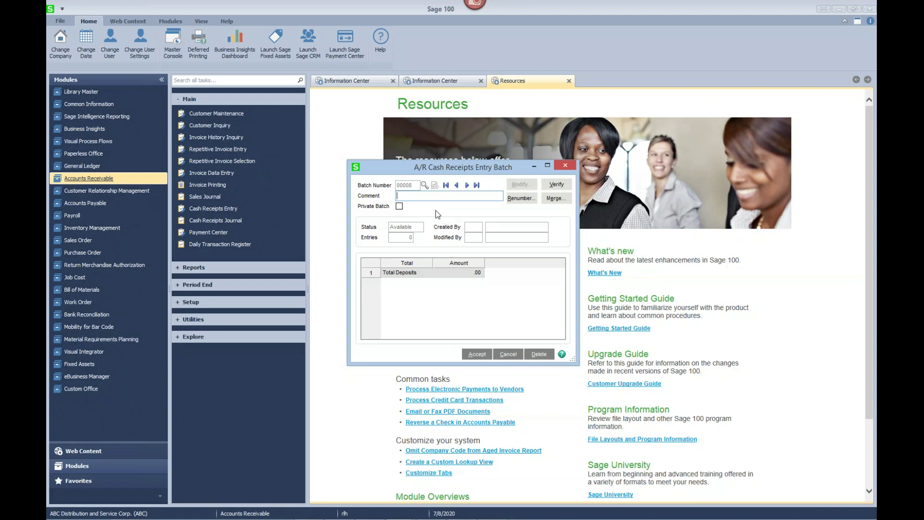
{"action": "type", "text": "W/O Entire Invcoi"}
{"action": "key", "text": "BackSpace"}
{"action": "key", "text": "BackSpace"}
{"action": "key", "text": "BackSpace"}
{"action": "key", "text": "BackSpace"}
{"action": "type", "text": "Invoice"}
{"action": "left_click", "coordinate": [477, 354]}
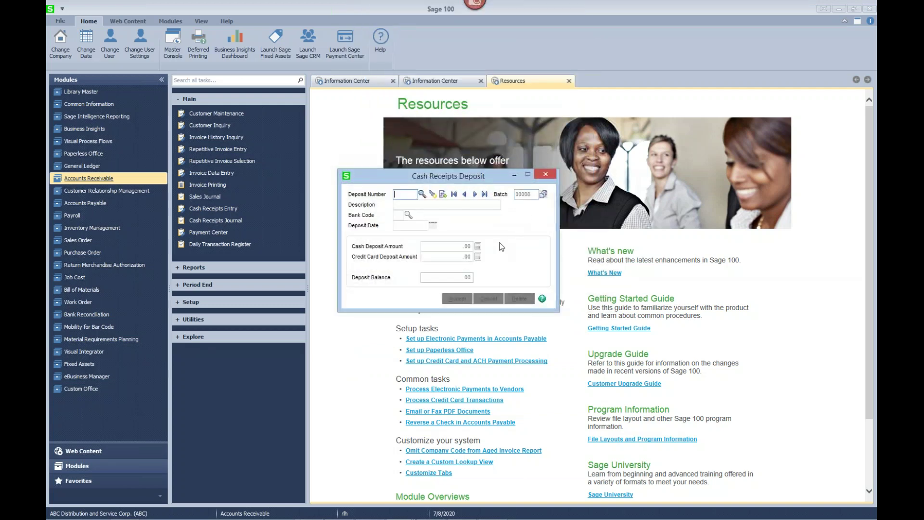
- Create a deposit with the default zero amounts, and start a receipt for American Business Futures with check number BAD DEBT
{"action": "left_click", "coordinate": [443, 194]}
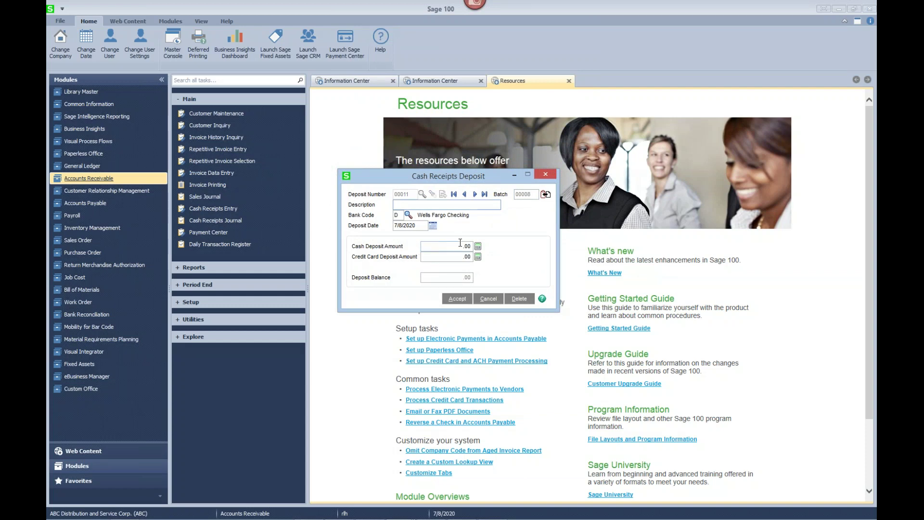
{"action": "left_click", "coordinate": [456, 299]}
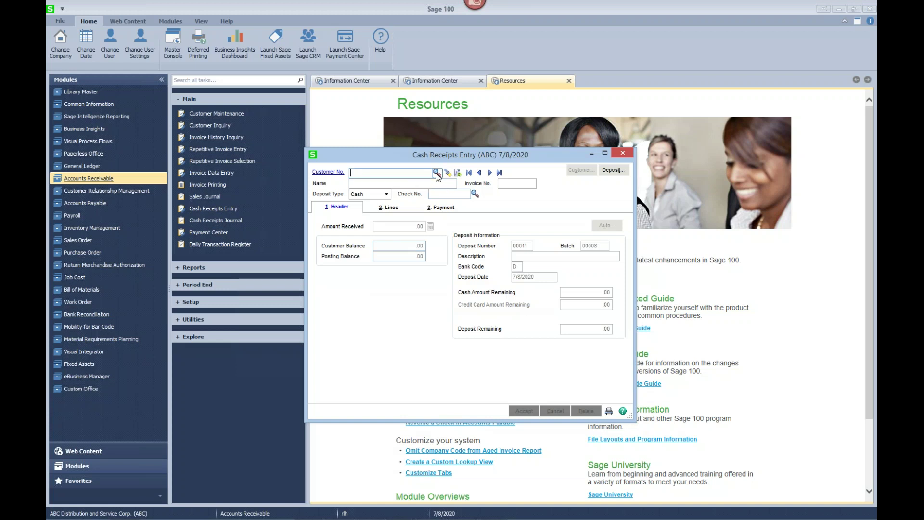
{"action": "left_click", "coordinate": [436, 173]}
{"action": "left_click", "coordinate": [515, 344]}
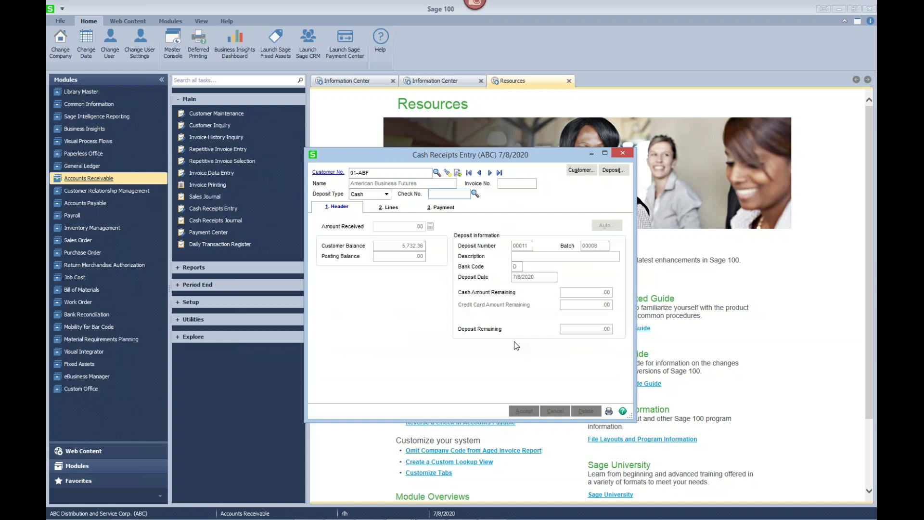
{"action": "type", "text": "BAD DEBT"}
{"action": "key", "text": "Tab"}
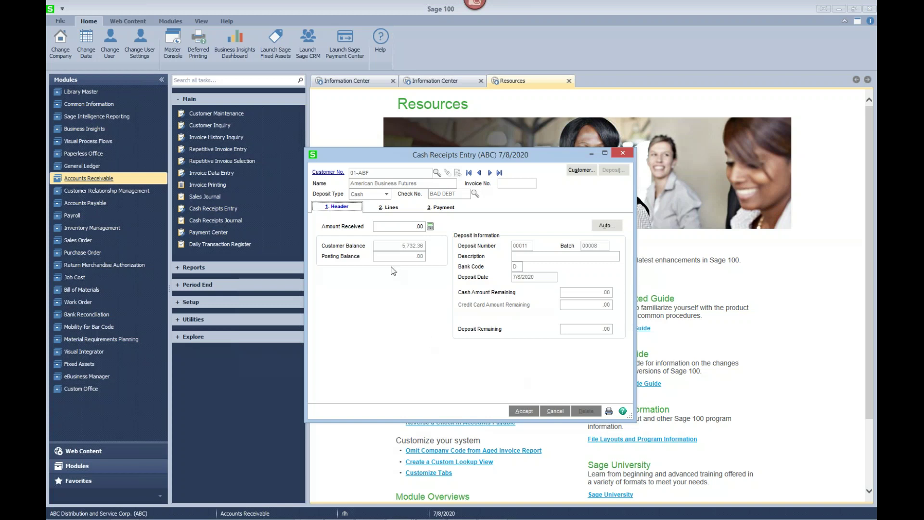
- Add invoice 0000141-IN to the receipt lines and set its posted amount to 1,178.69
{"action": "left_click", "coordinate": [390, 211]}
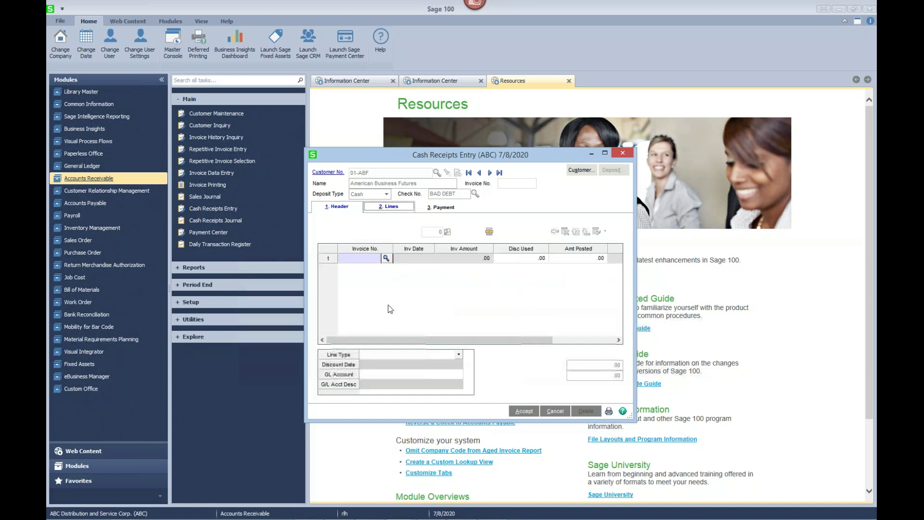
{"action": "left_click", "coordinate": [386, 258]}
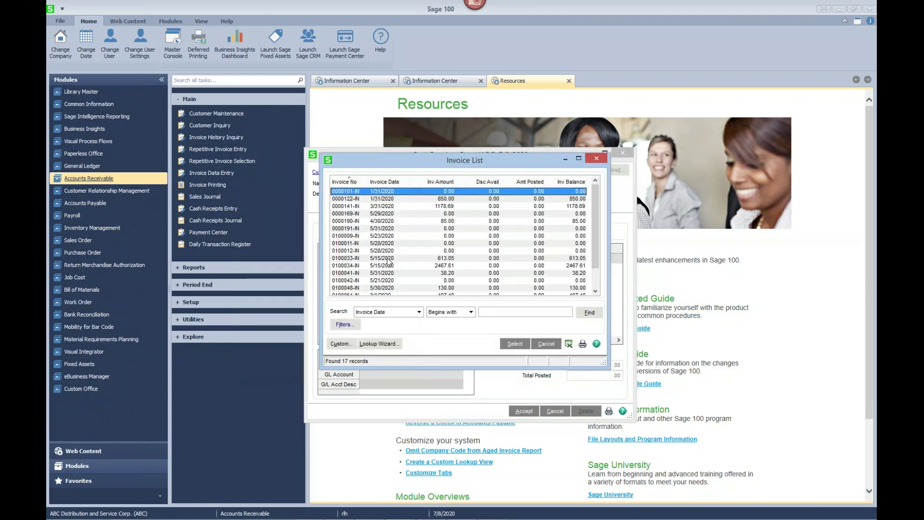
{"action": "double_click", "coordinate": [452, 207]}
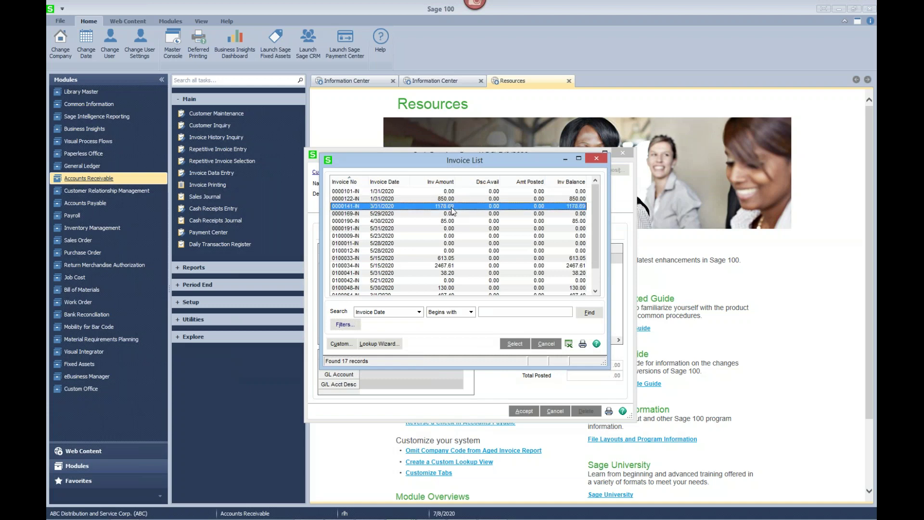
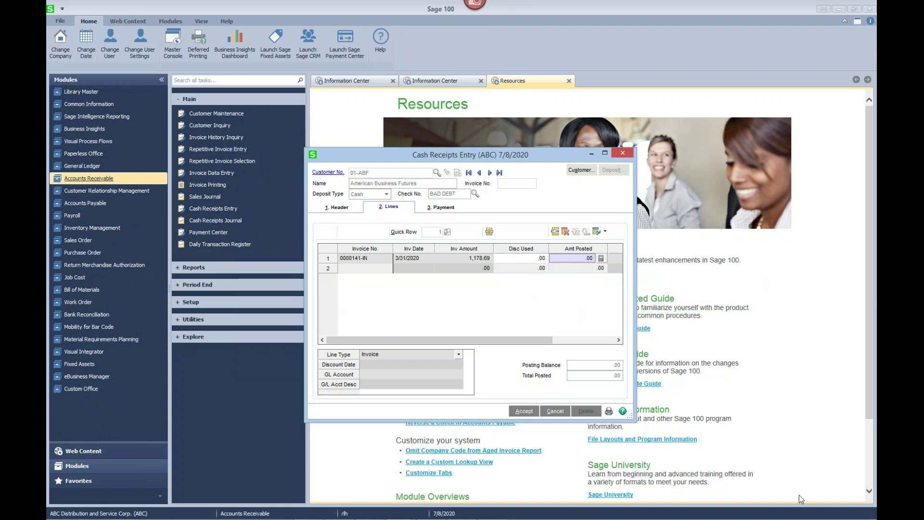
{"action": "left_click_drag", "start_coordinate": [632, 419], "coordinate": [851, 420]}
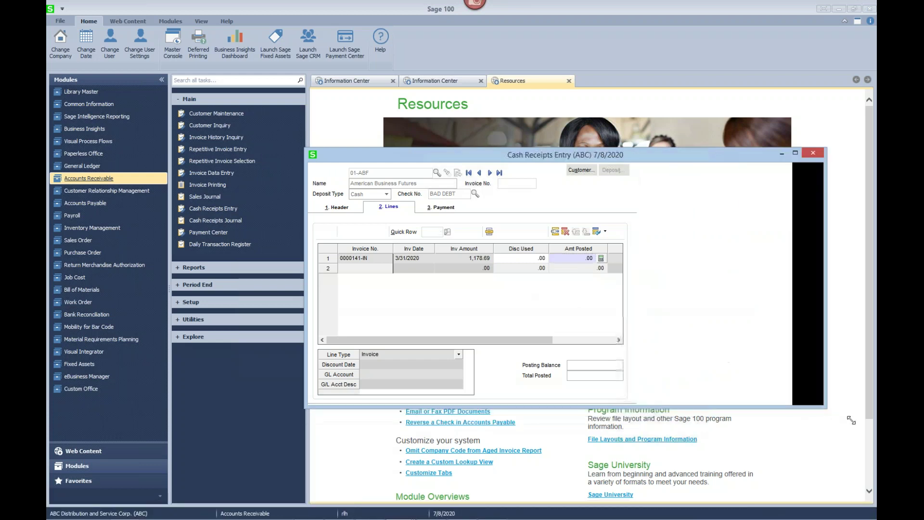
{"action": "left_click_drag", "start_coordinate": [510, 163], "coordinate": [303, 72]}
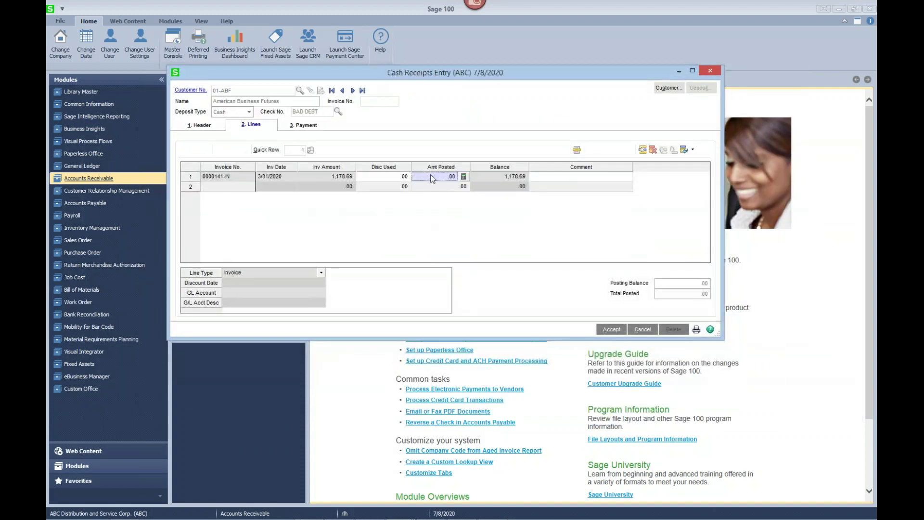
{"action": "type", "text": "11.78"}
{"action": "type", "text": ".69"}
{"action": "key", "text": "Tab"}
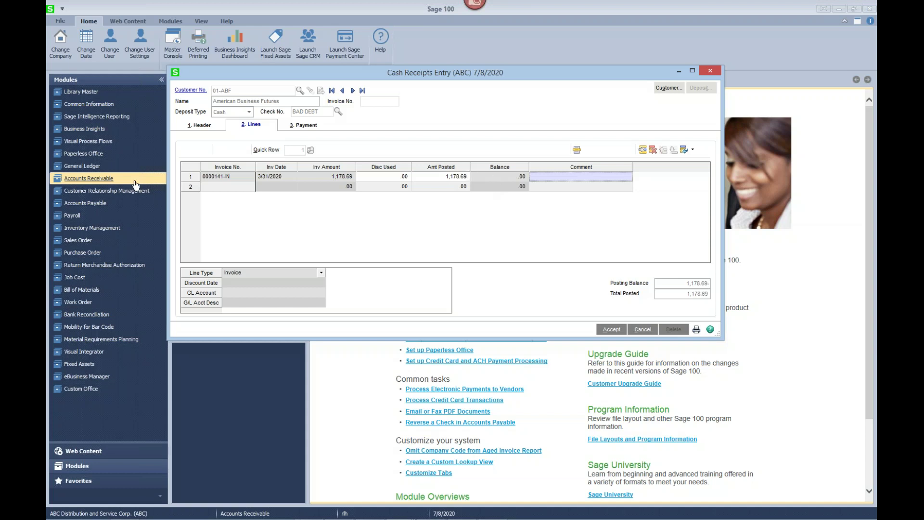
- Add an offsetting GL Account line for Nonrecoverable account 950-03-04 at -1,178.69 and accept the receipt
{"action": "left_click", "coordinate": [223, 188]}
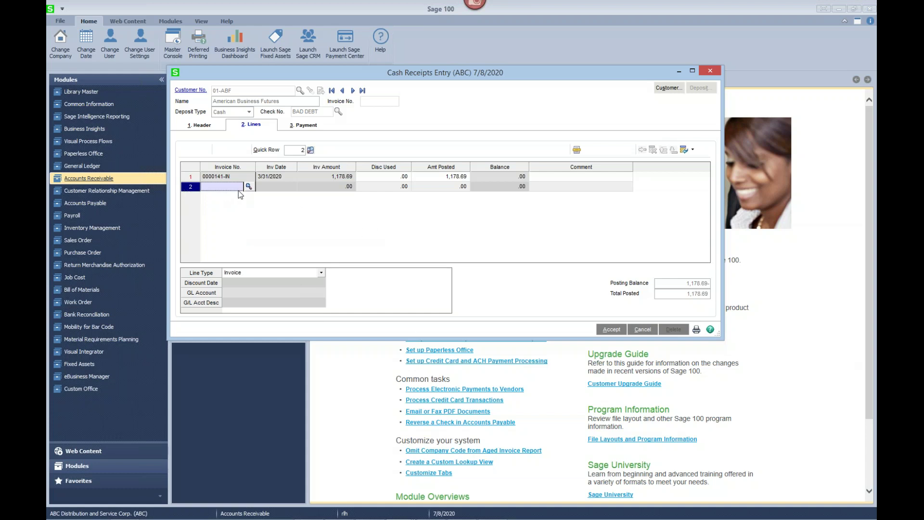
{"action": "left_click", "coordinate": [322, 273]}
{"action": "left_click", "coordinate": [267, 289]}
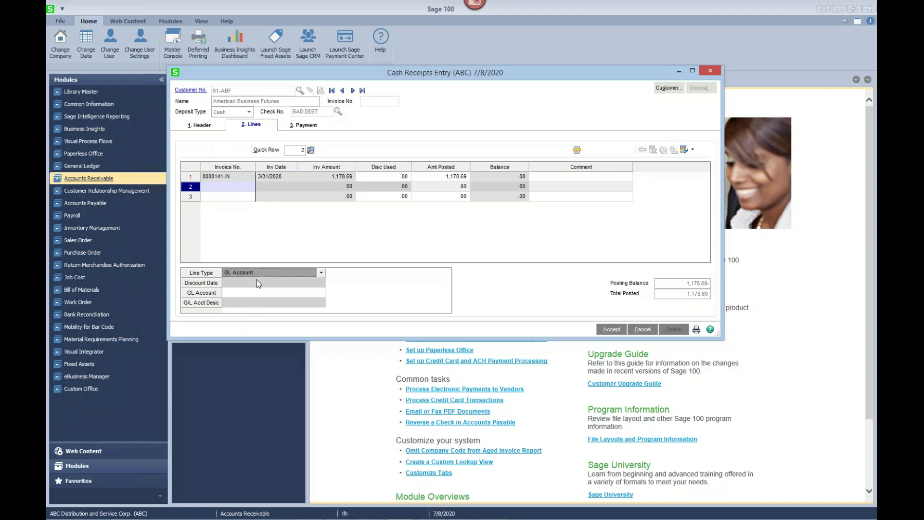
{"action": "left_click", "coordinate": [311, 293]}
{"action": "left_click", "coordinate": [319, 292]}
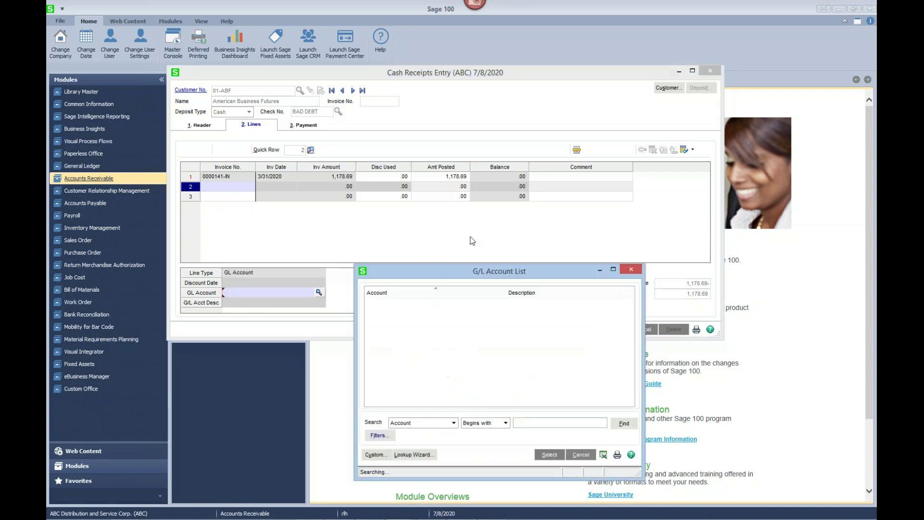
{"action": "left_click_drag", "start_coordinate": [630, 299], "coordinate": [630, 393]}
{"action": "double_click", "coordinate": [540, 376]}
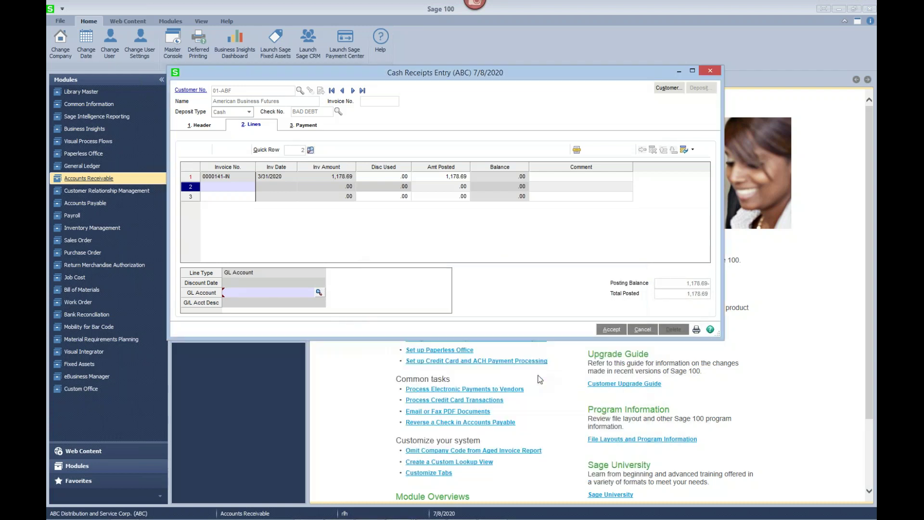
{"action": "key", "text": "Tab"}
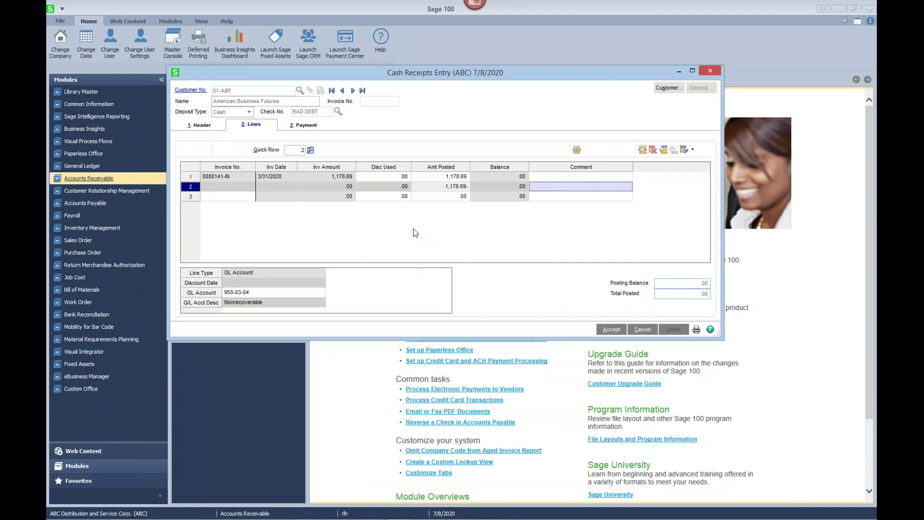
{"action": "left_click", "coordinate": [230, 188]}
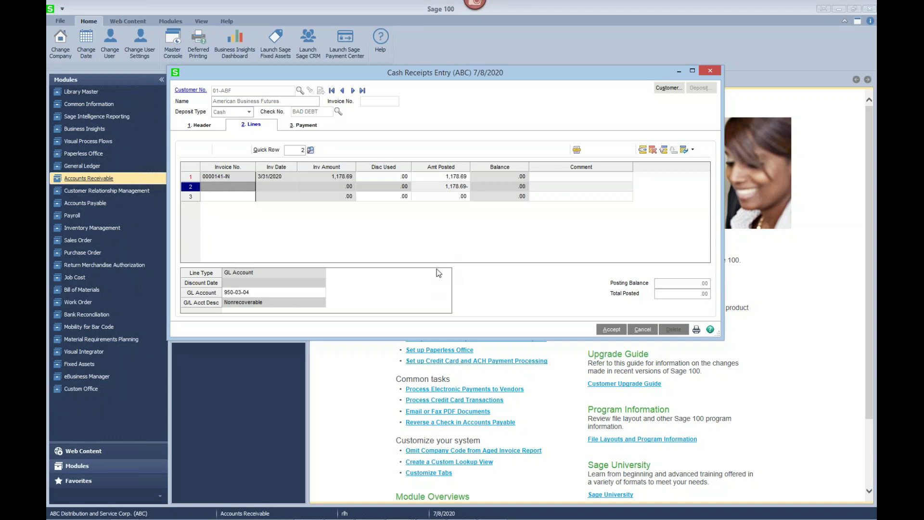
{"action": "left_click", "coordinate": [617, 330]}
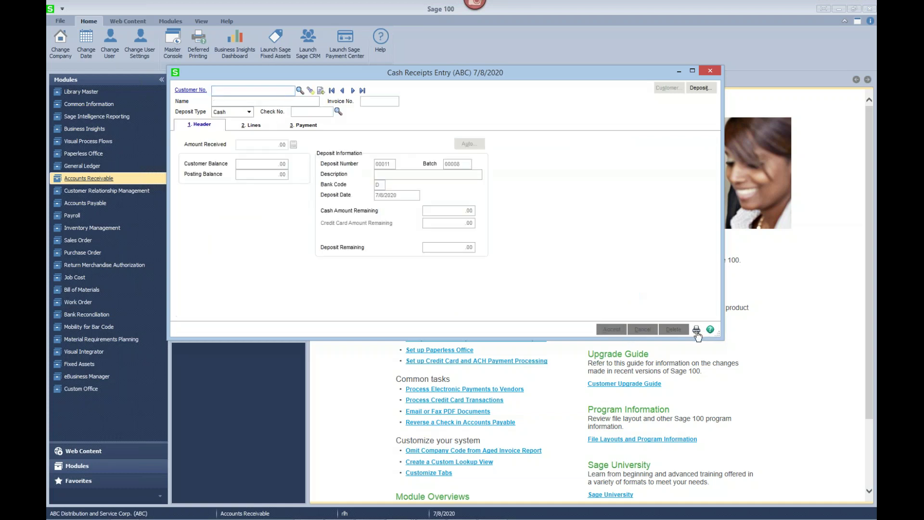
- Select the "W/O Entire Invoice" batch for printing and preview its Cash Receipts Journal
{"action": "key", "text": "Escape"}
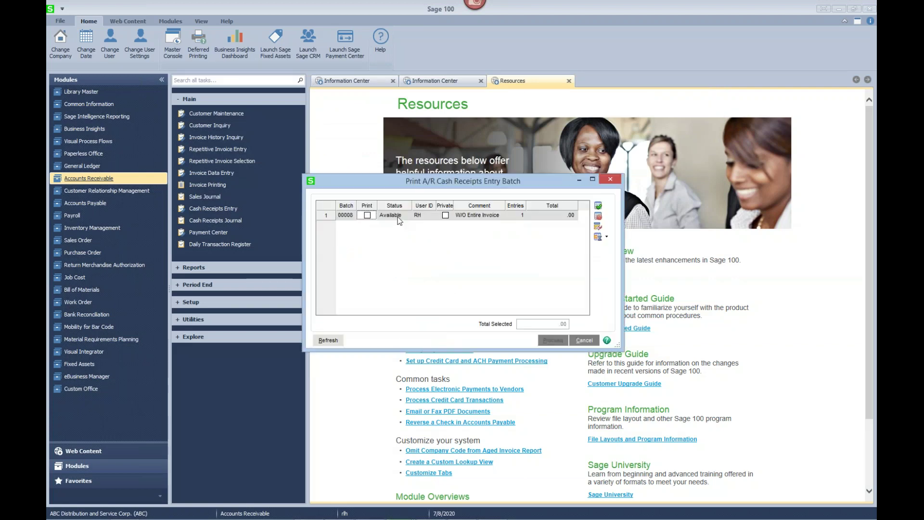
{"action": "left_click", "coordinate": [367, 215]}
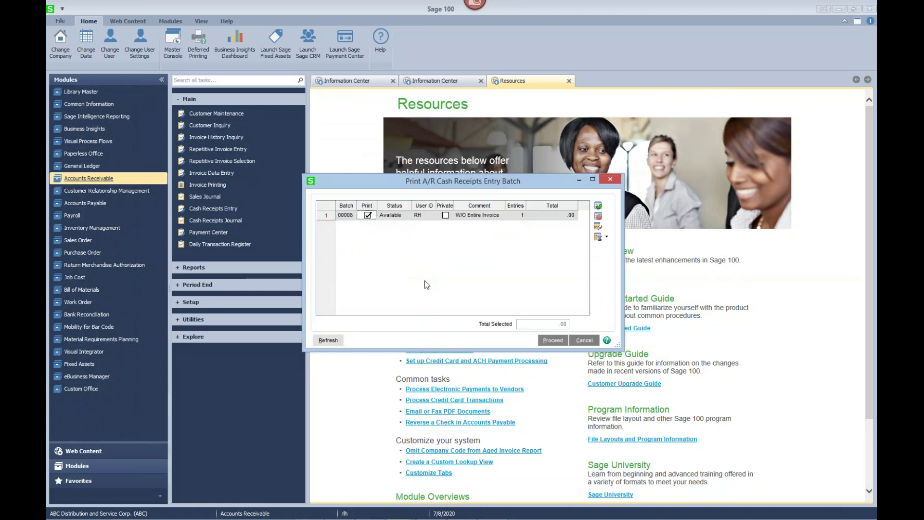
{"action": "left_click", "coordinate": [553, 340]}
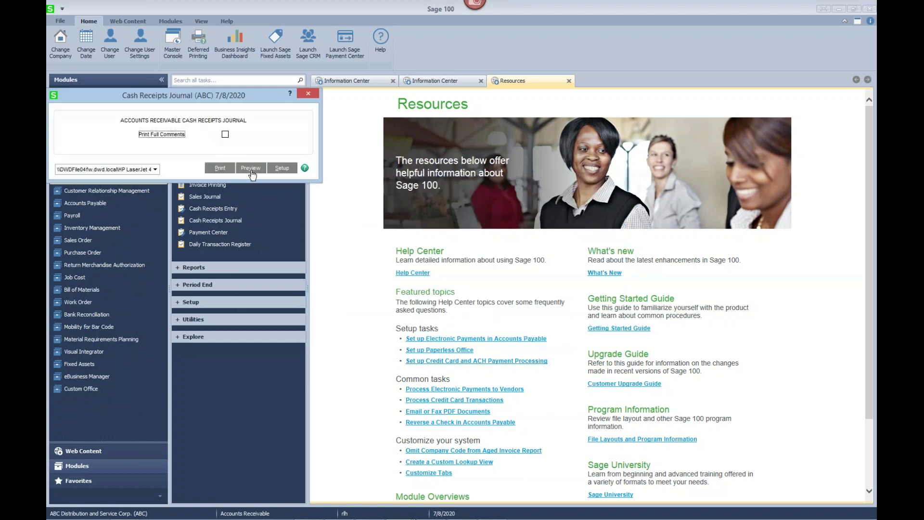
{"action": "left_click", "coordinate": [250, 169]}
{"action": "left_click", "coordinate": [251, 172]}
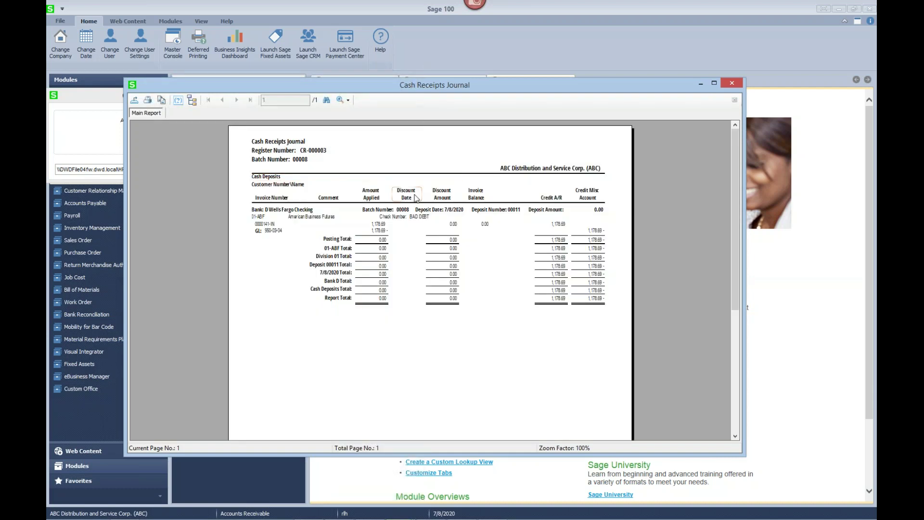
- Enlarge the Cash Receipts Journal preview to 150% and check the customer, invoice balance and GL write-off lines before closing it
{"action": "left_click", "coordinate": [341, 100]}
{"action": "left_click", "coordinate": [361, 169]}
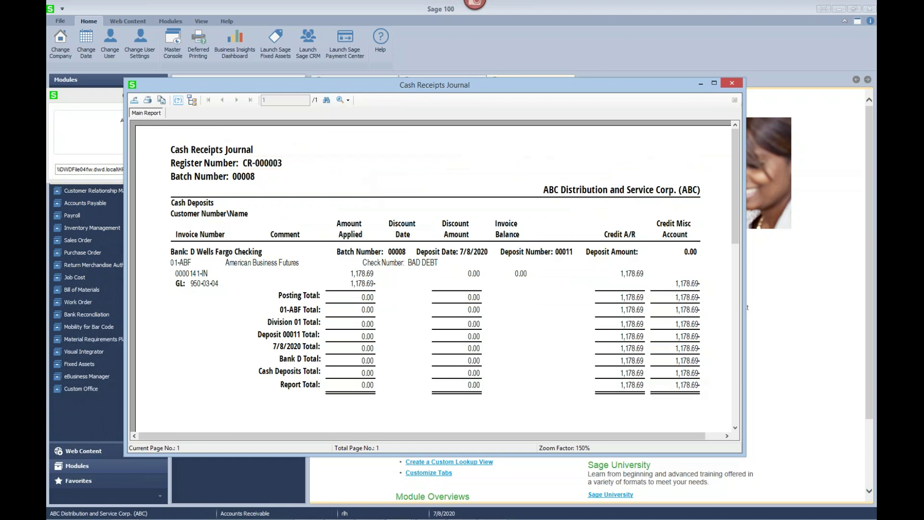
{"action": "left_click", "coordinate": [260, 264]}
{"action": "left_click", "coordinate": [208, 275]}
{"action": "left_click", "coordinate": [514, 276]}
{"action": "left_click", "coordinate": [204, 285]}
{"action": "left_click", "coordinate": [356, 285]}
{"action": "left_click", "coordinate": [732, 83]}
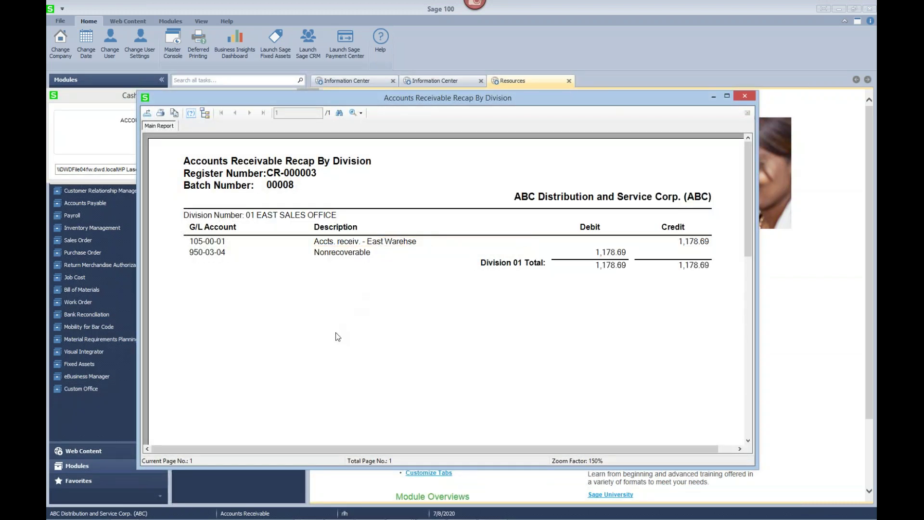
- Check the debit and credit postings in the Accounts Receivable Recap By Division, and decline to update the Cash Receipts Journal
{"action": "left_click", "coordinate": [706, 243]}
{"action": "left_click", "coordinate": [585, 265]}
{"action": "left_click", "coordinate": [598, 255]}
{"action": "left_click", "coordinate": [398, 263]}
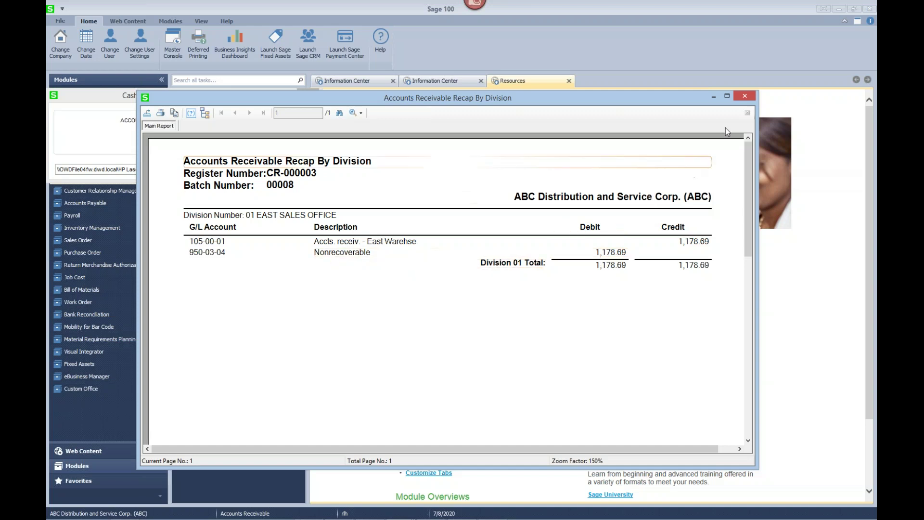
{"action": "left_click", "coordinate": [741, 99]}
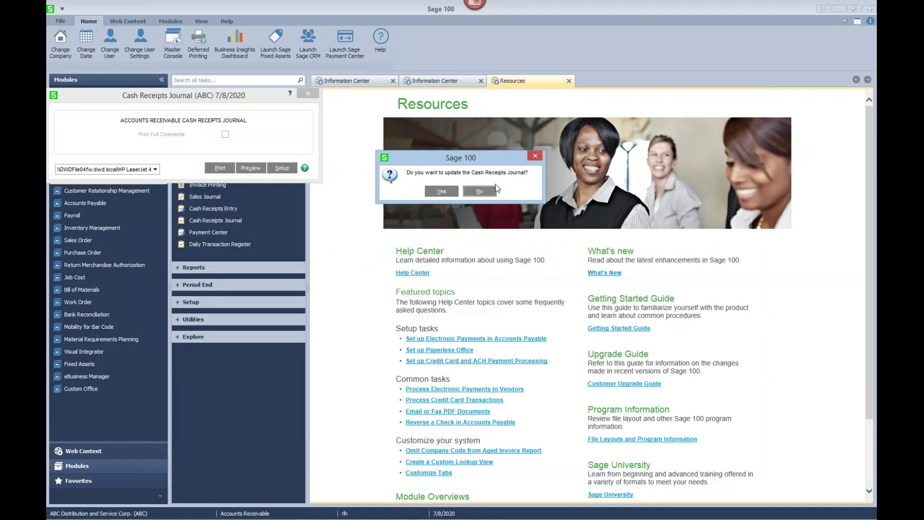
{"action": "left_click", "coordinate": [487, 191]}
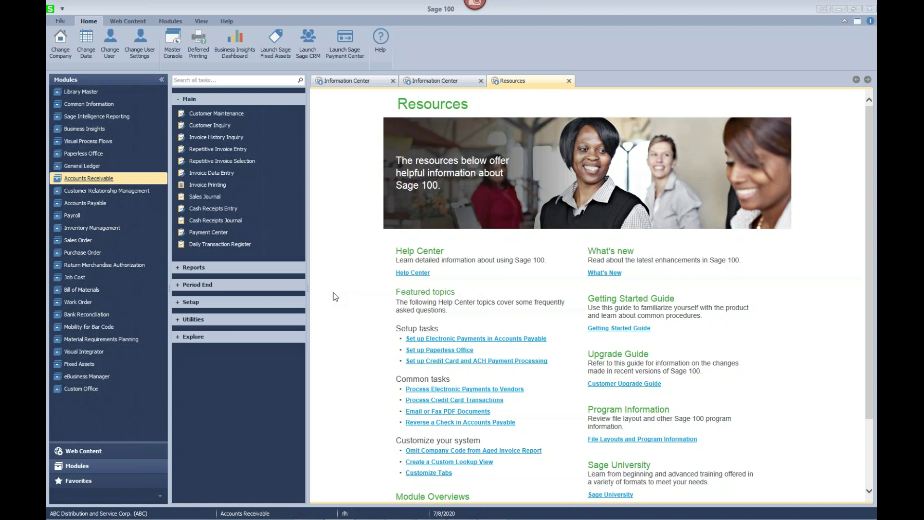
- Create another cash receipts batch with the comment "w/o portion of invoice" and accept a new deposit with the default zero amounts
{"action": "left_click", "coordinate": [226, 210]}
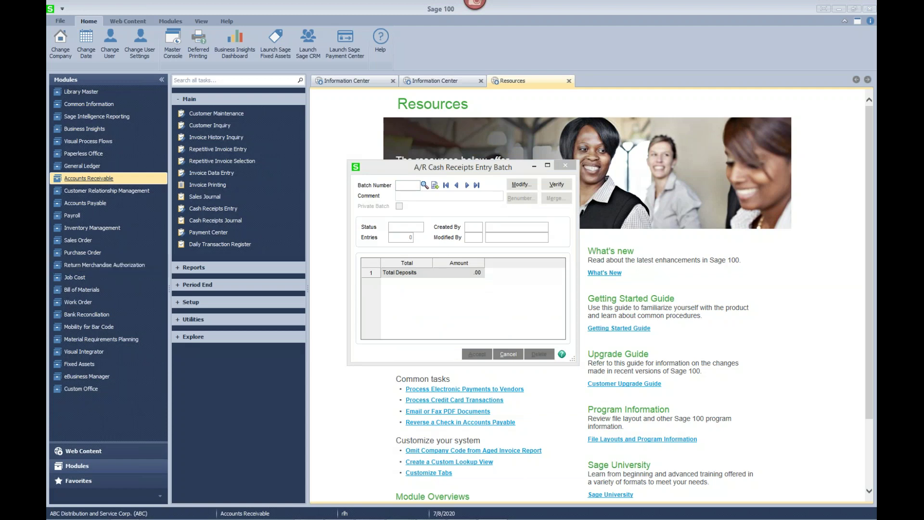
{"action": "left_click", "coordinate": [436, 186]}
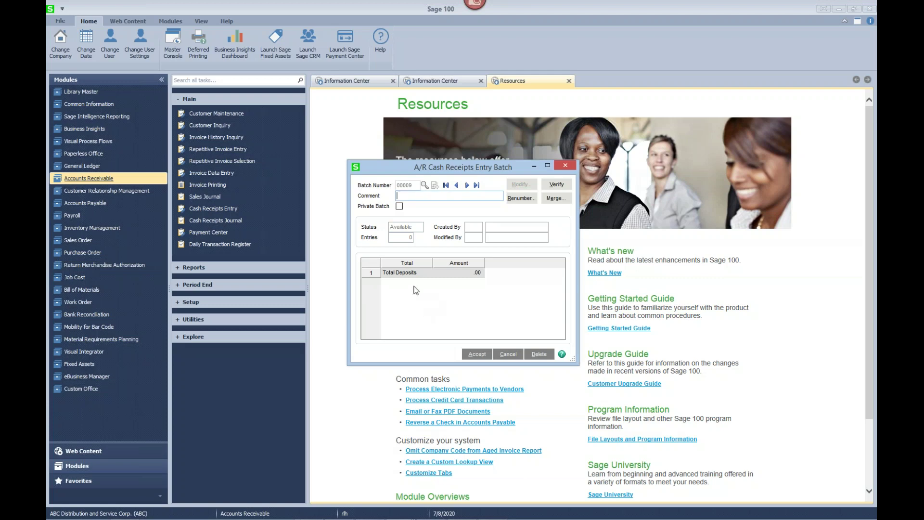
{"action": "type", "text": "w/o portion of invoice"}
{"action": "left_click", "coordinate": [477, 354]}
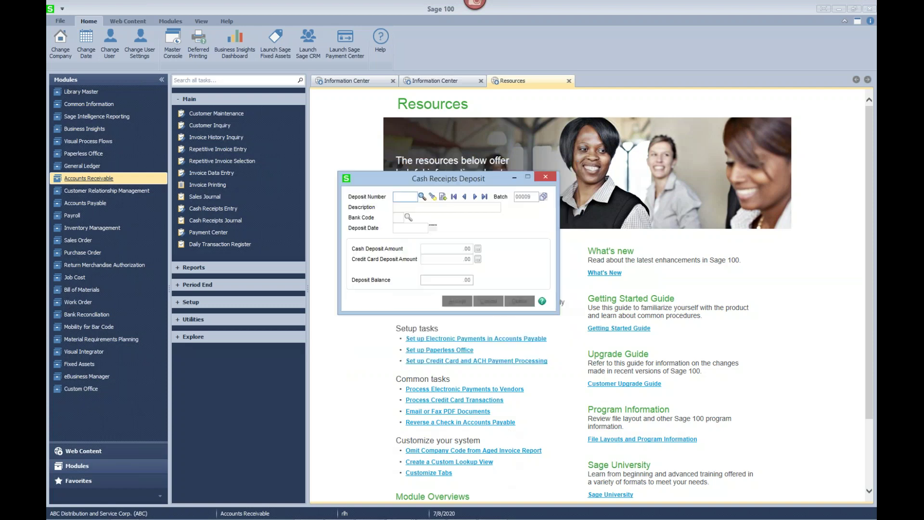
{"action": "left_click", "coordinate": [443, 201]}
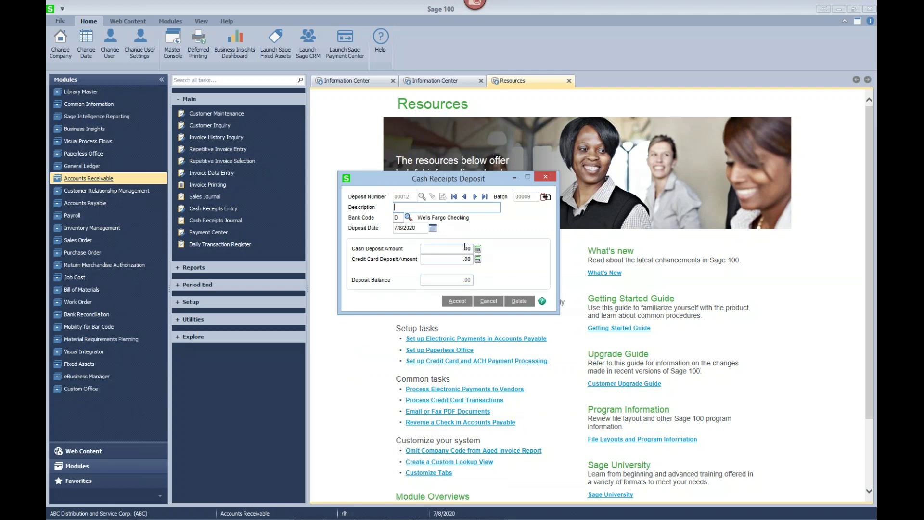
{"action": "left_click", "coordinate": [457, 302]}
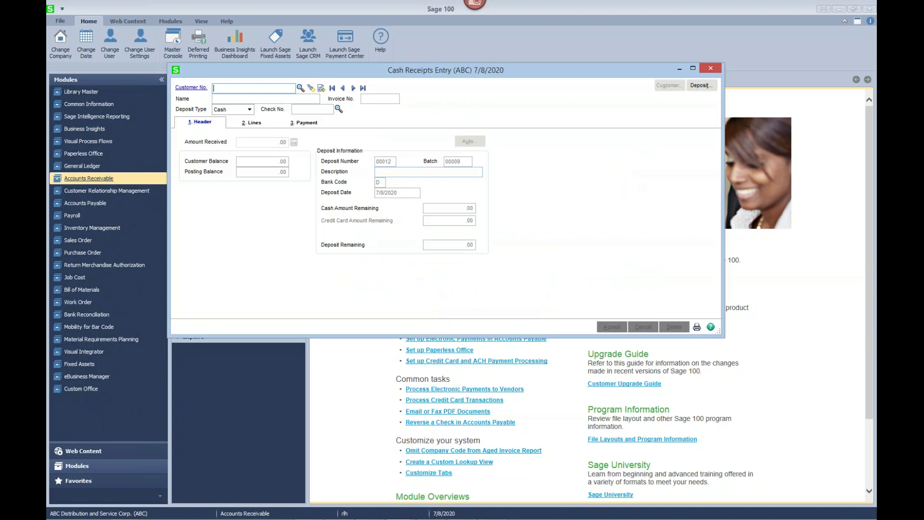
- Enter a cash receipt for American Business Futures with check number "W/O PARTIA", posting 350.00 to invoice 0000122-IN
{"action": "left_click", "coordinate": [300, 88]}
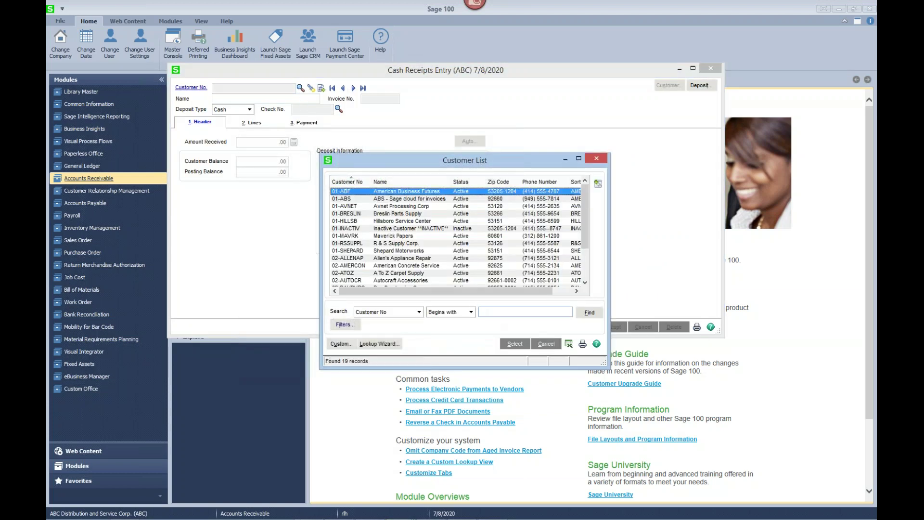
{"action": "left_click", "coordinate": [513, 343]}
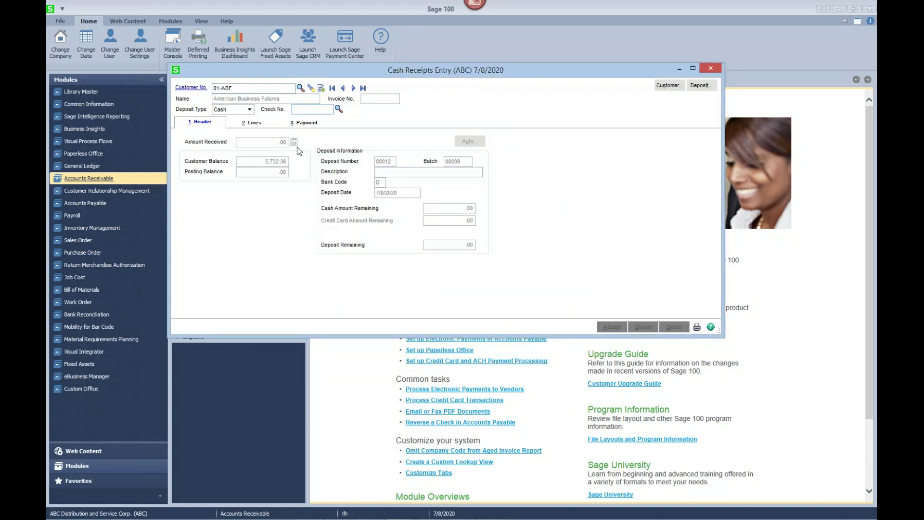
{"action": "type", "text": "W/O PARTIA"}
{"action": "key", "text": "Tab"}
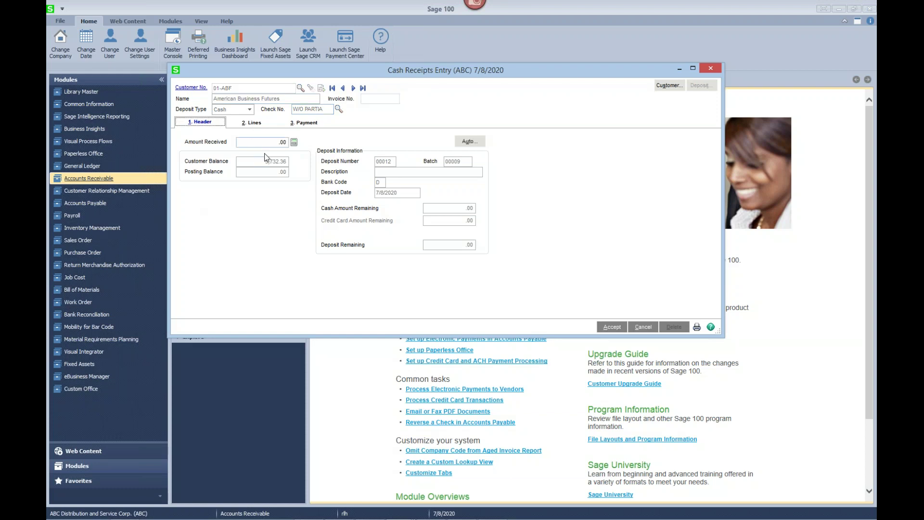
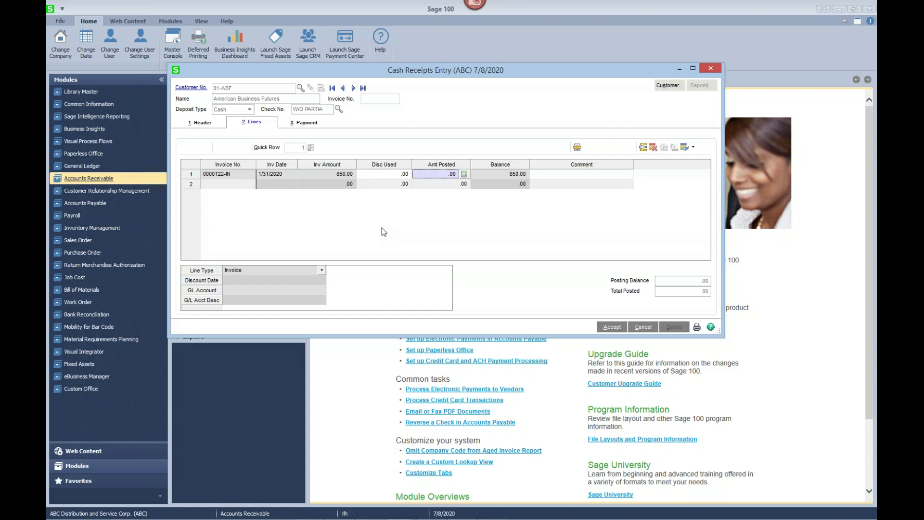
{"action": "type", "text": "350"}
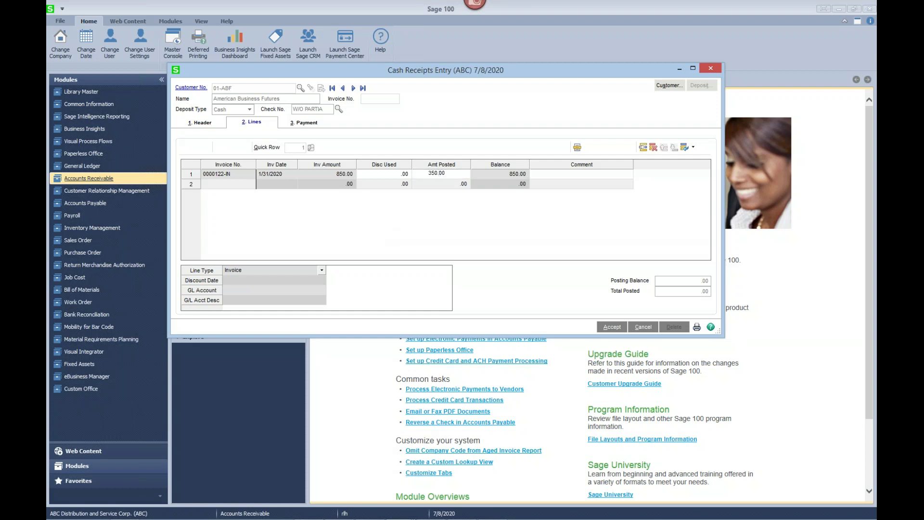
{"action": "key", "text": "Tab"}
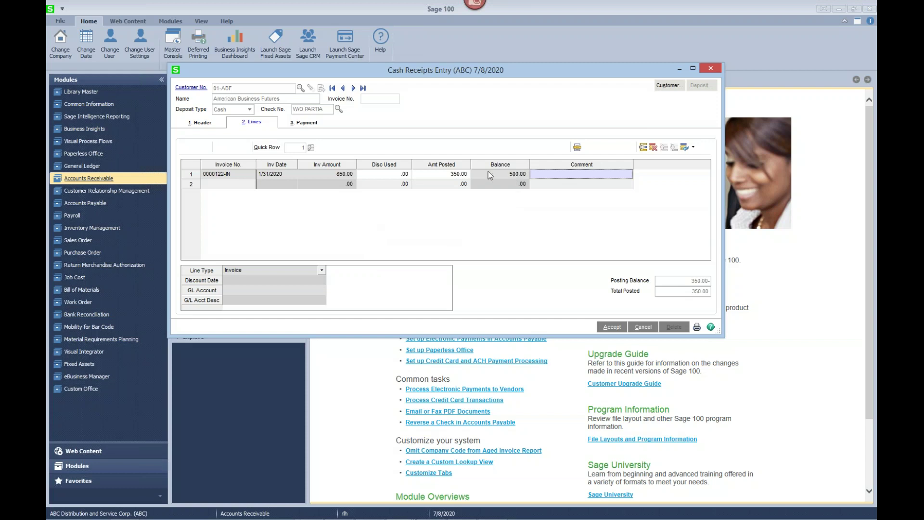
- Add a GL Account line for 950-03-04 Nonrecoverable and accept its offsetting amount of 350.00-
{"action": "left_click", "coordinate": [220, 185]}
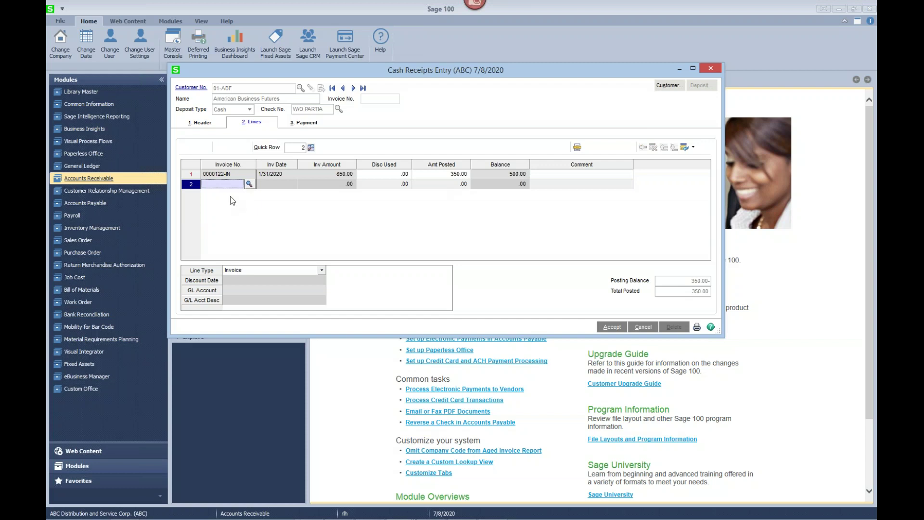
{"action": "left_click", "coordinate": [321, 270]}
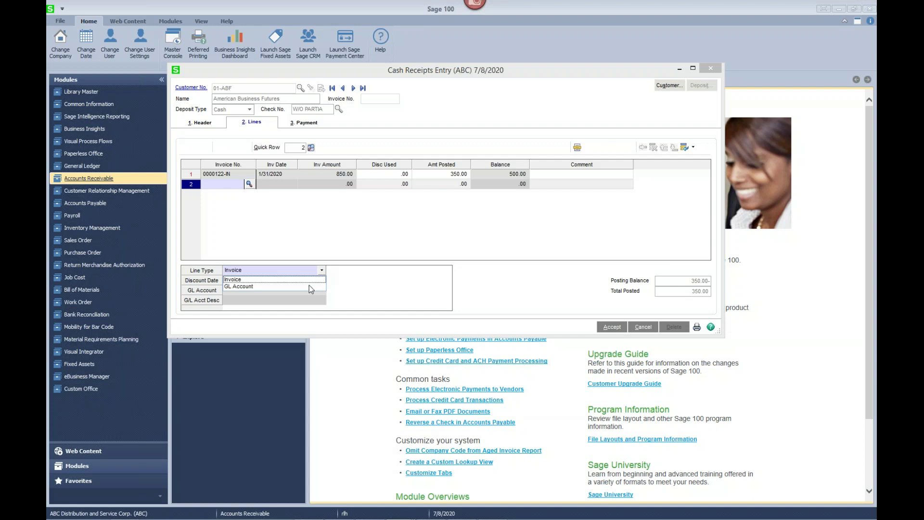
{"action": "left_click", "coordinate": [309, 285]}
{"action": "left_click", "coordinate": [322, 292]}
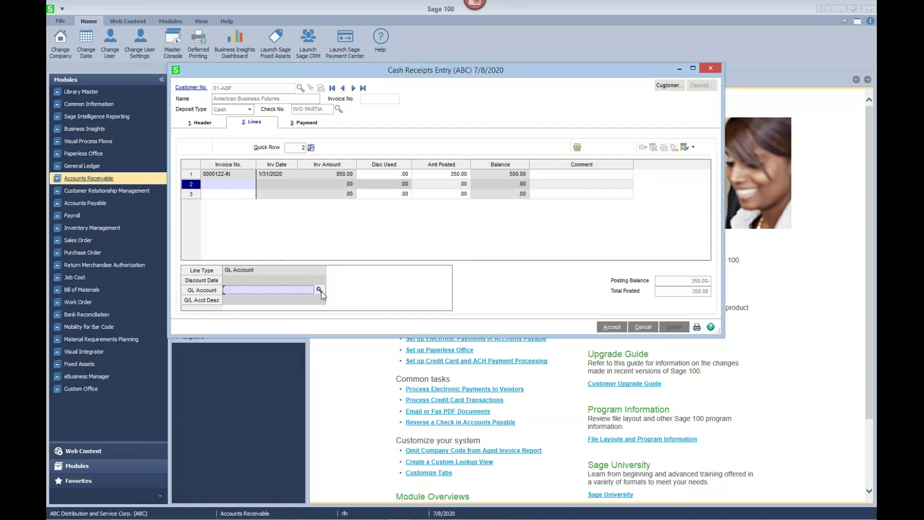
{"action": "left_click", "coordinate": [319, 289]}
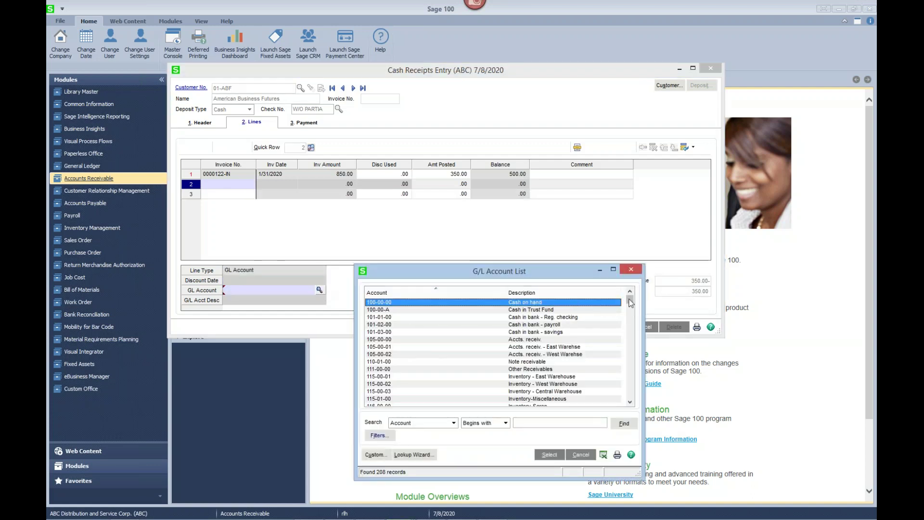
{"action": "left_click_drag", "start_coordinate": [630, 300], "coordinate": [621, 393]}
{"action": "scroll", "coordinate": [621, 394], "scroll_direction": "down", "scroll_amount": 4}
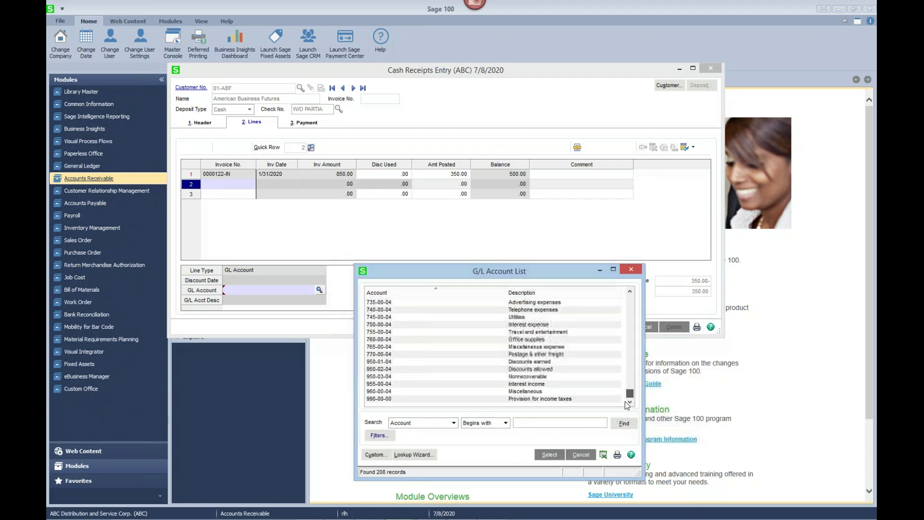
{"action": "left_click", "coordinate": [534, 383]}
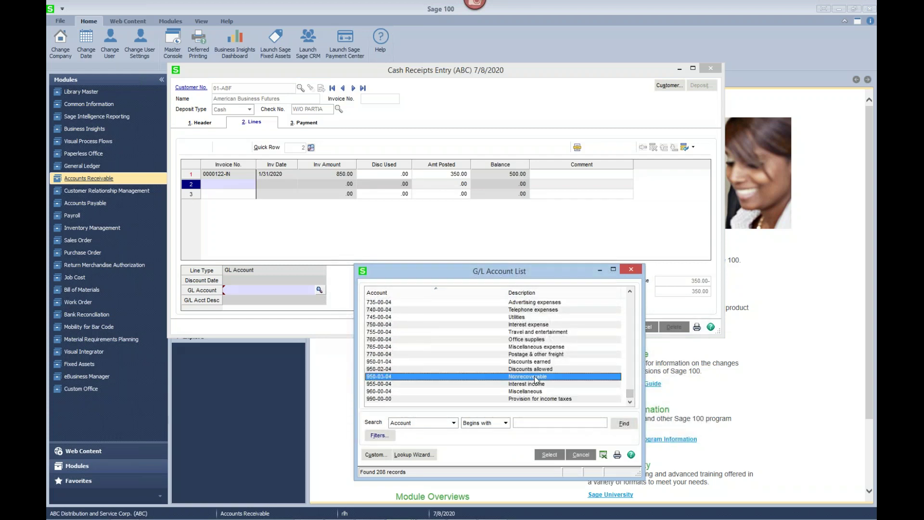
{"action": "left_click", "coordinate": [548, 454]}
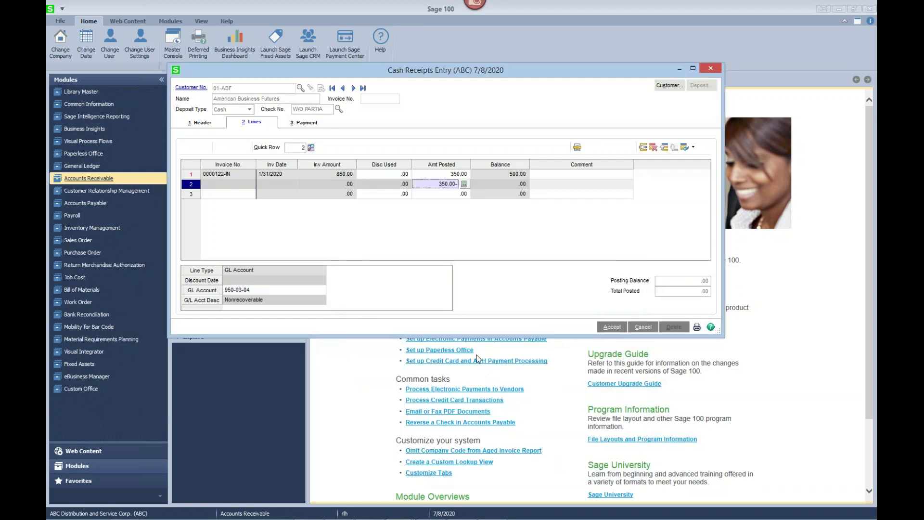
{"action": "key", "text": "Tab"}
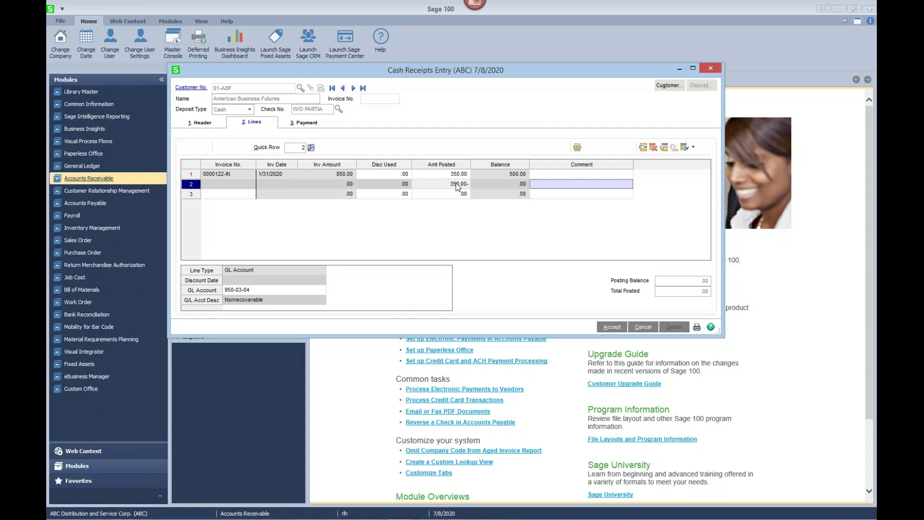
- Save the receipt and preview the Cash Receipts Journal for only the "w/o portion of invoic" batch
{"action": "left_click", "coordinate": [697, 326]}
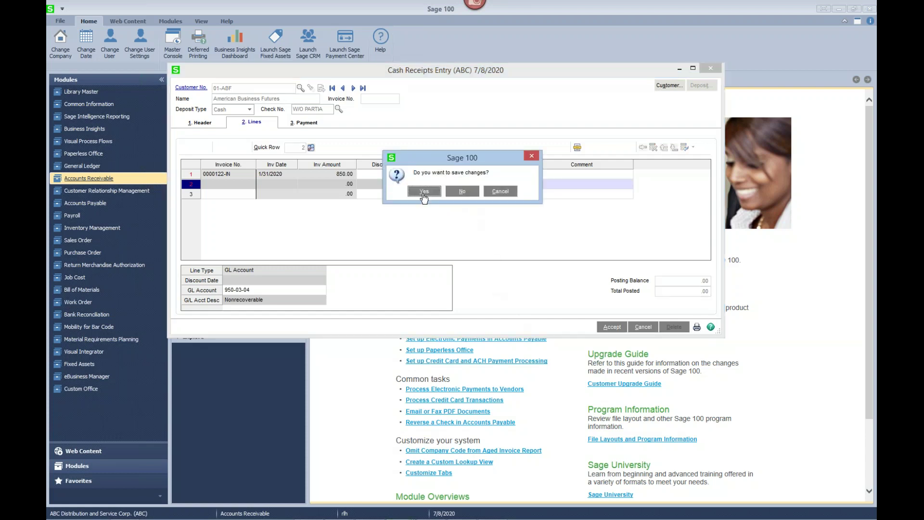
{"action": "left_click", "coordinate": [423, 190]}
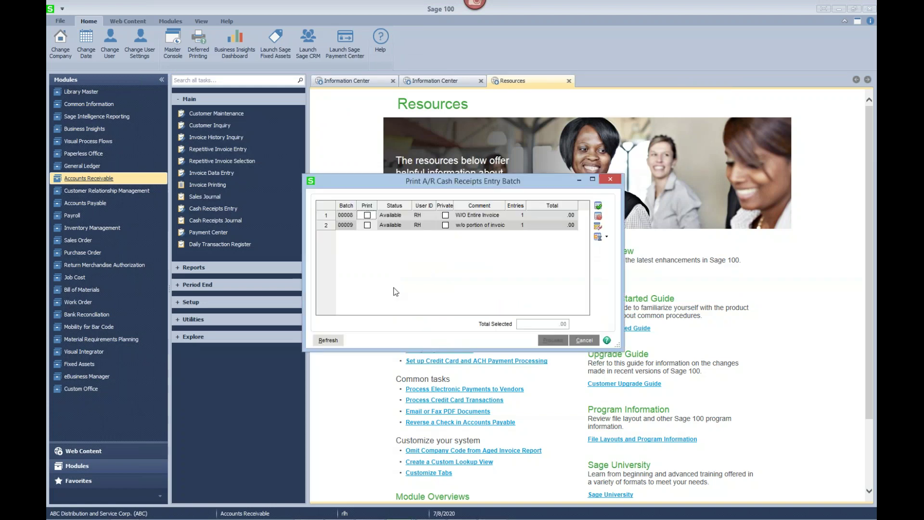
{"action": "left_click", "coordinate": [368, 225]}
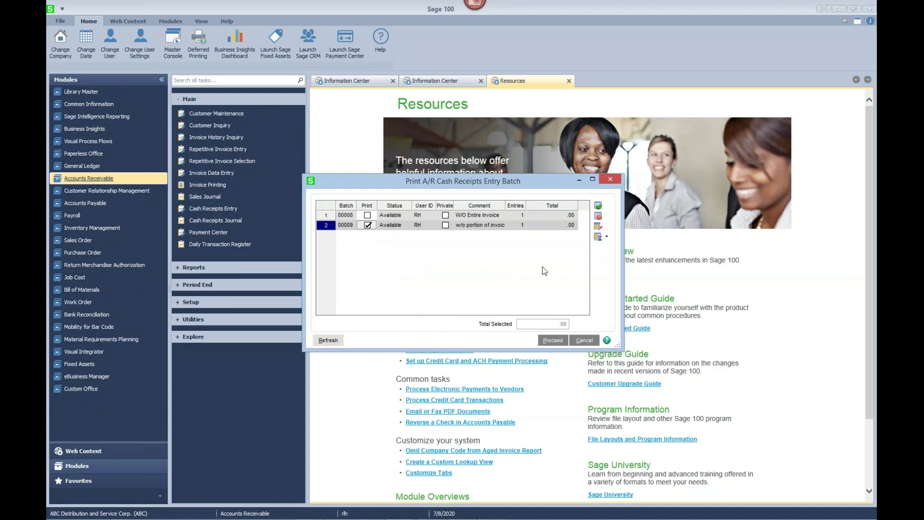
{"action": "left_click", "coordinate": [550, 341]}
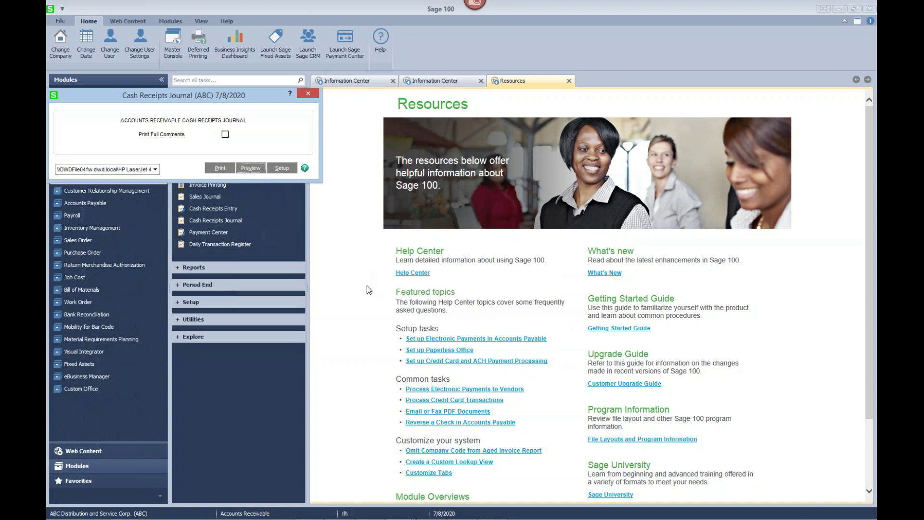
{"action": "key", "text": "Return"}
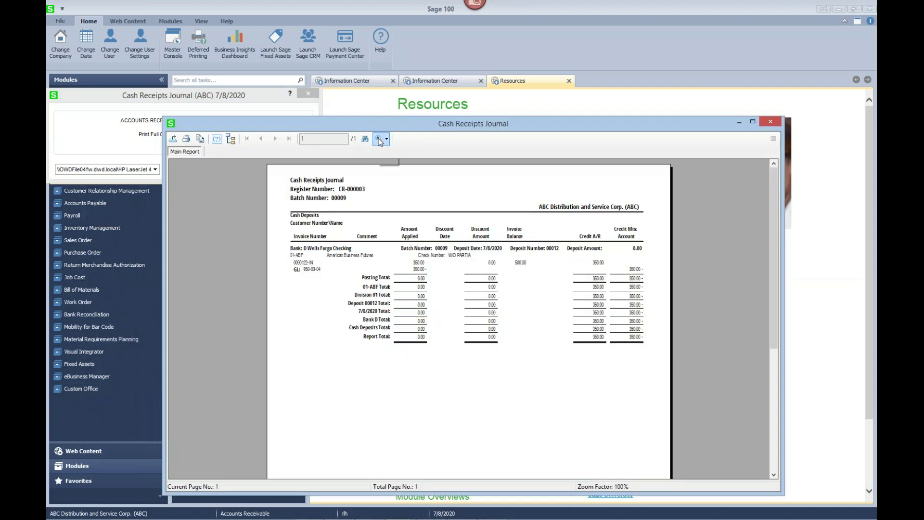
- Enlarge the journal preview to 150%, check the invoice, its balance and the GL write-off line, and close the preview
{"action": "left_click", "coordinate": [380, 139]}
{"action": "left_click", "coordinate": [397, 205]}
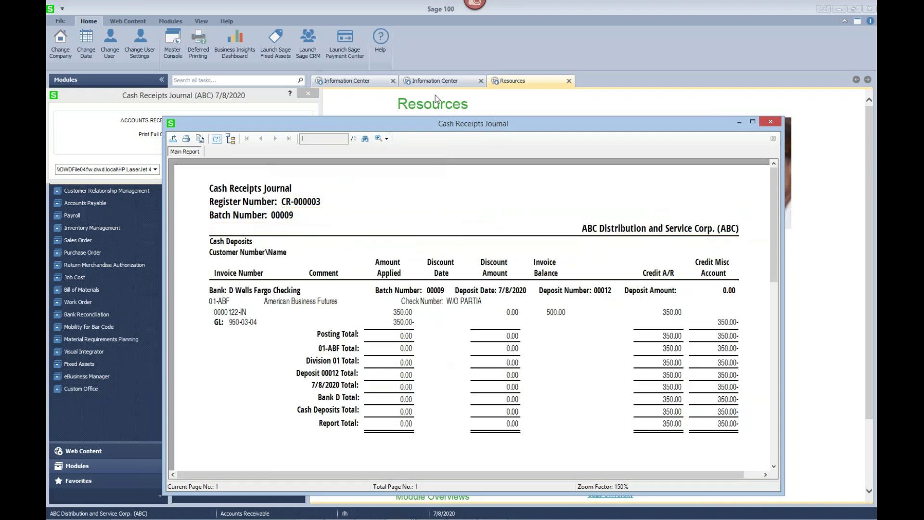
{"action": "left_click_drag", "start_coordinate": [493, 129], "coordinate": [437, 44]}
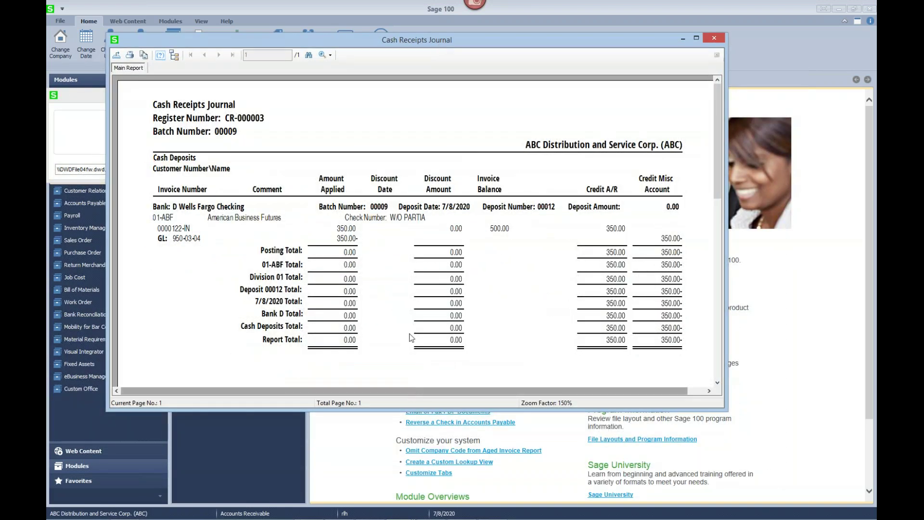
{"action": "left_click", "coordinate": [185, 230]}
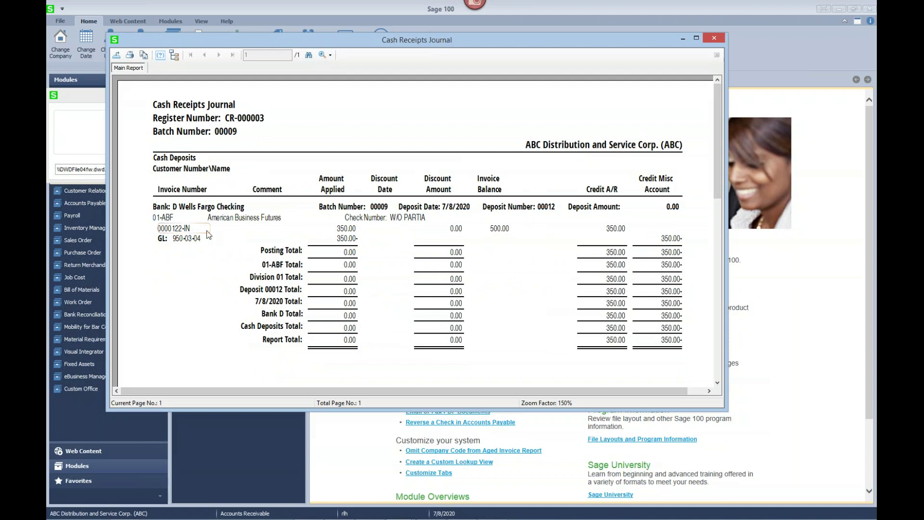
{"action": "left_click", "coordinate": [346, 233]}
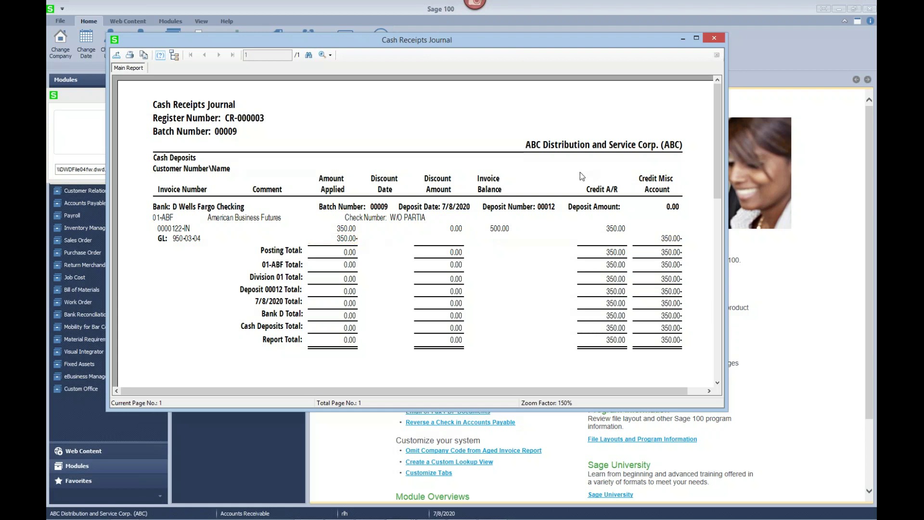
{"action": "left_click", "coordinate": [715, 39]}
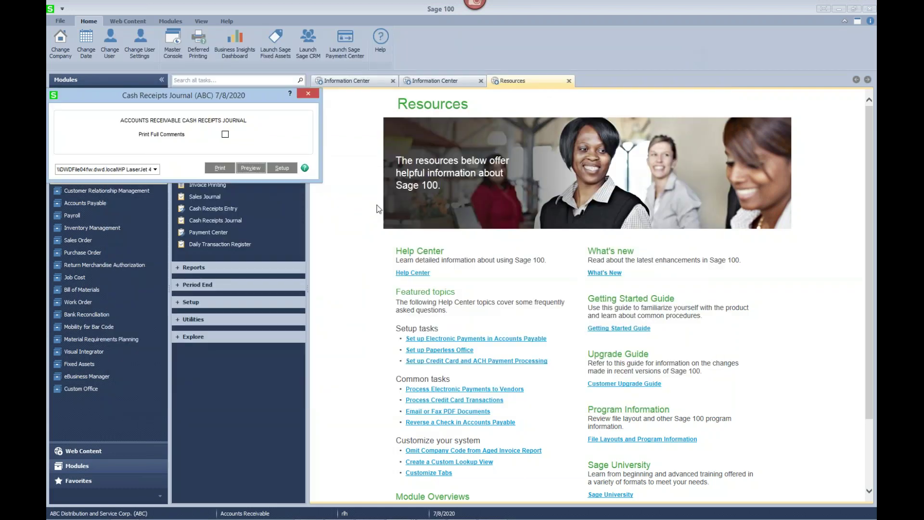
- Check the partial write-off's debit and credit postings in the Accounts Receivable Recap By Division, and decline the journal update
{"action": "left_click", "coordinate": [257, 173]}
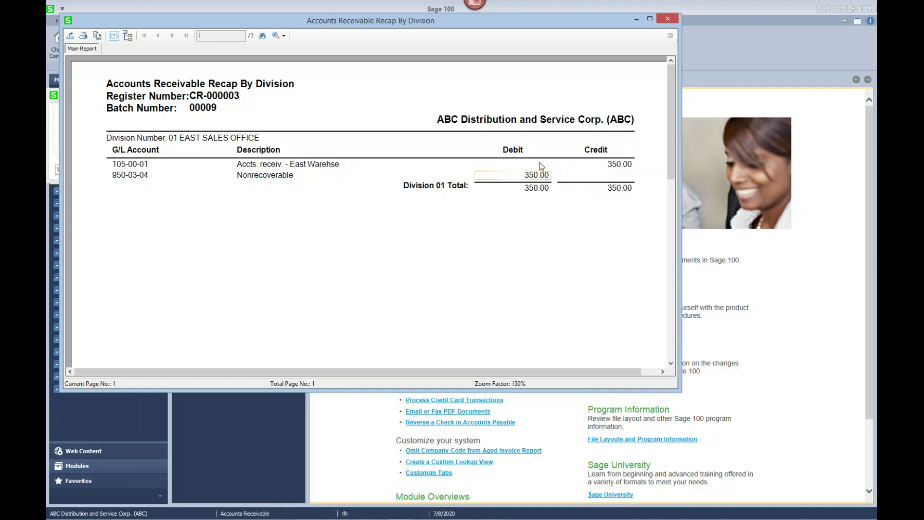
{"action": "left_click", "coordinate": [667, 20]}
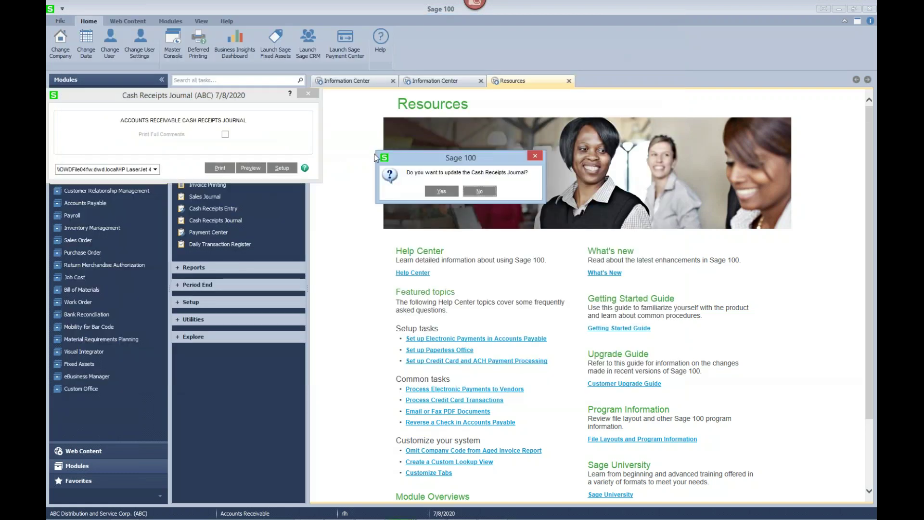
{"action": "left_click", "coordinate": [474, 194]}
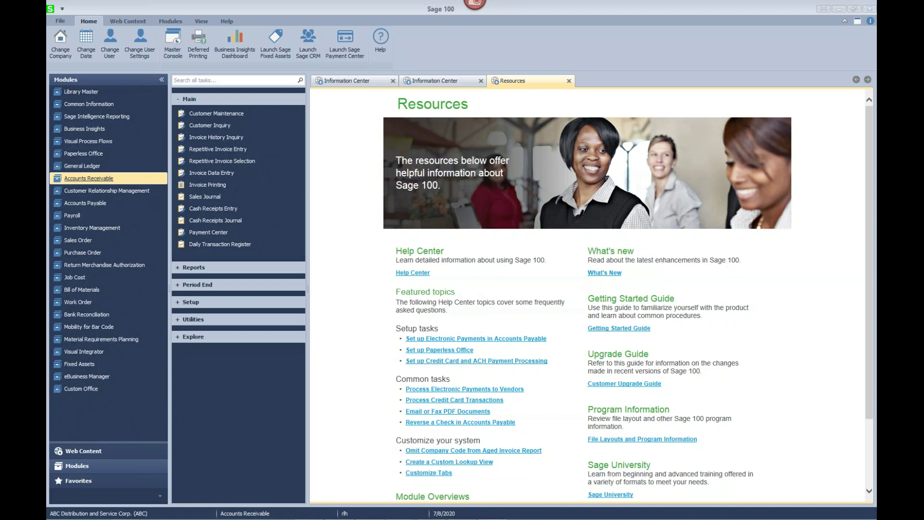
- Create a new cash receipts batch with the comment "Partial Payment"
{"action": "left_click", "coordinate": [212, 210]}
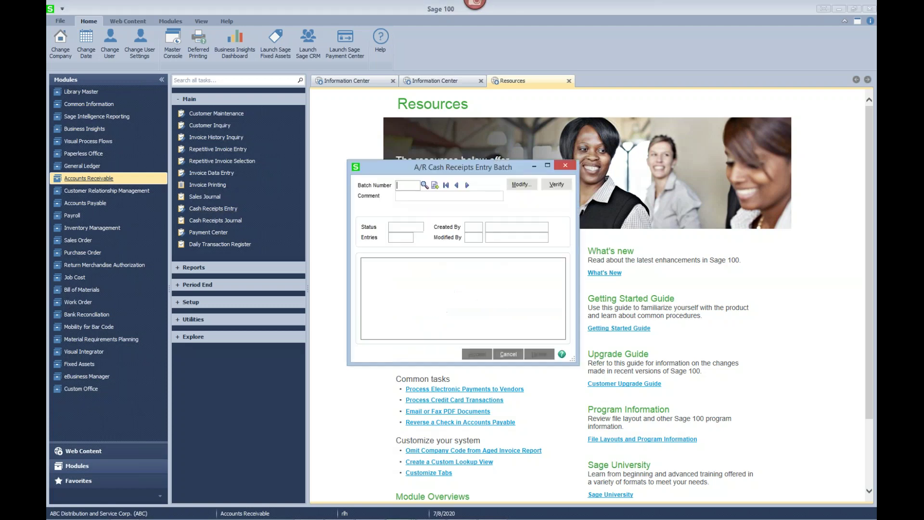
{"action": "left_click", "coordinate": [434, 186]}
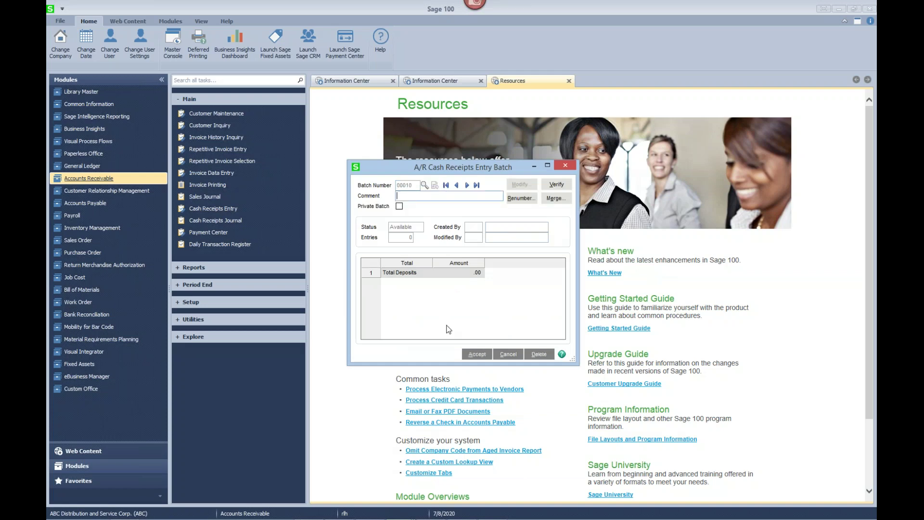
{"action": "type", "text": "Pr"}
{"action": "type", "text": "rti"}
{"action": "type", "text": "al "}
{"action": "type", "text": "Payment"}
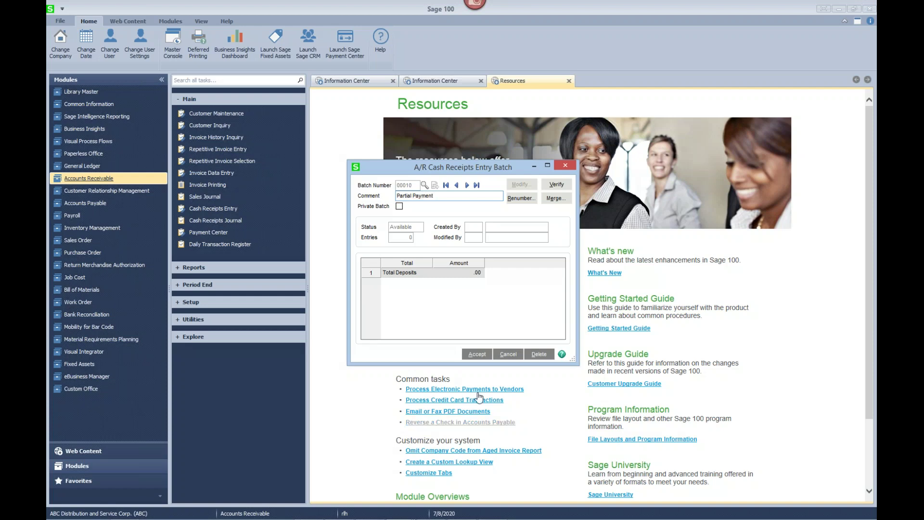
{"action": "left_click", "coordinate": [483, 355]}
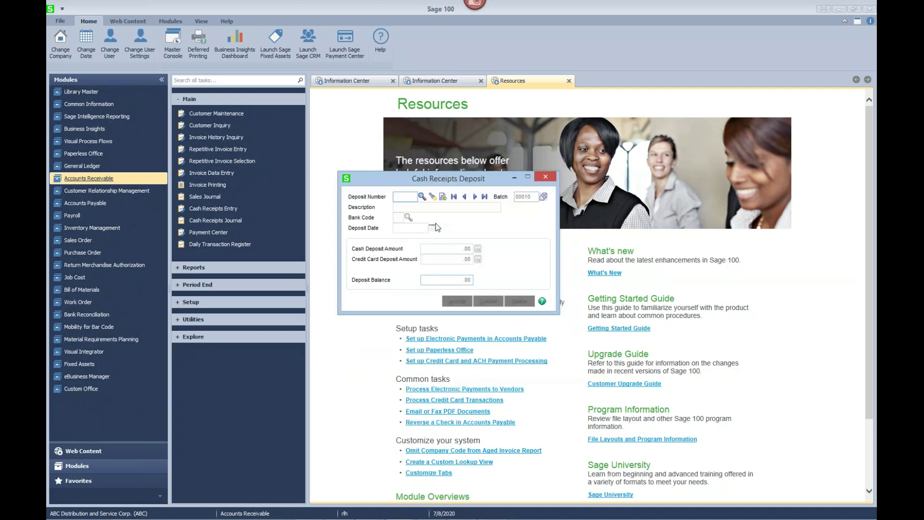
- Add a new deposit to the batch with a cash deposit amount of 300.00 and accept it
{"action": "left_click", "coordinate": [443, 197]}
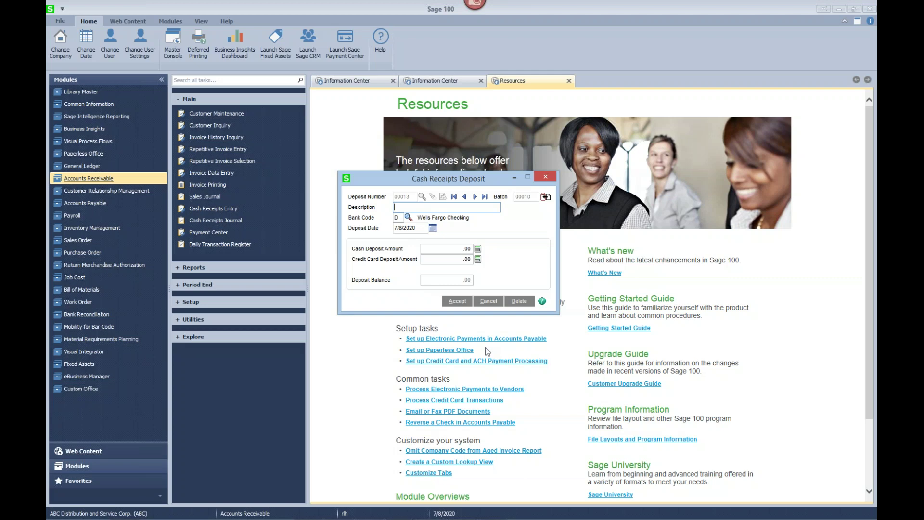
{"action": "left_click", "coordinate": [441, 248]}
{"action": "type", "text": "3.00"}
{"action": "type", "text": "00"}
{"action": "key", "text": "Tab"}
{"action": "left_click", "coordinate": [453, 302]}
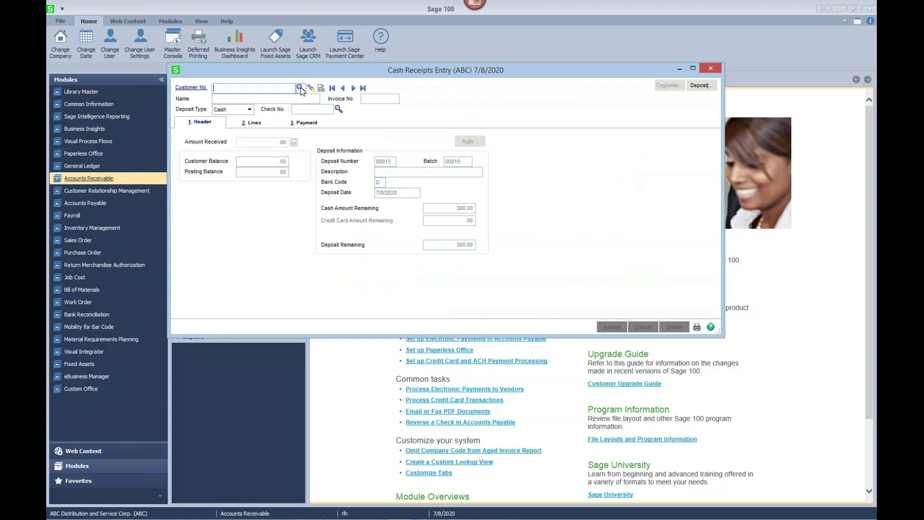
- Start a cash receipt for American Business Futures with check number 58954 and an amount received of 300.00
{"action": "key", "text": "F2"}
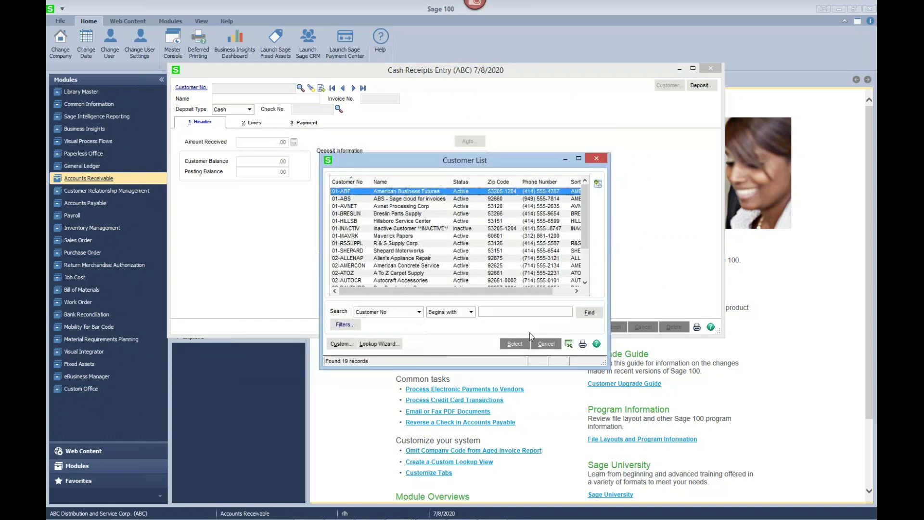
{"action": "left_click", "coordinate": [515, 347]}
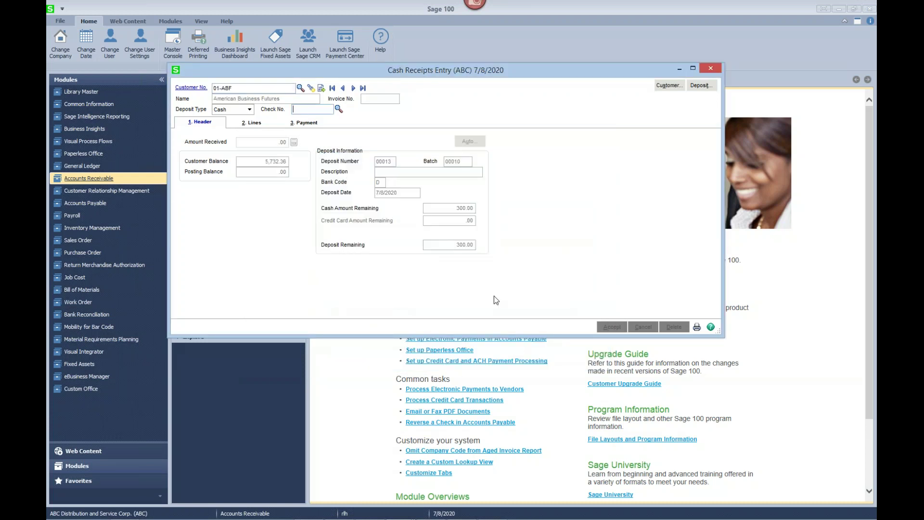
{"action": "type", "text": "58954"}
{"action": "key", "text": "Tab"}
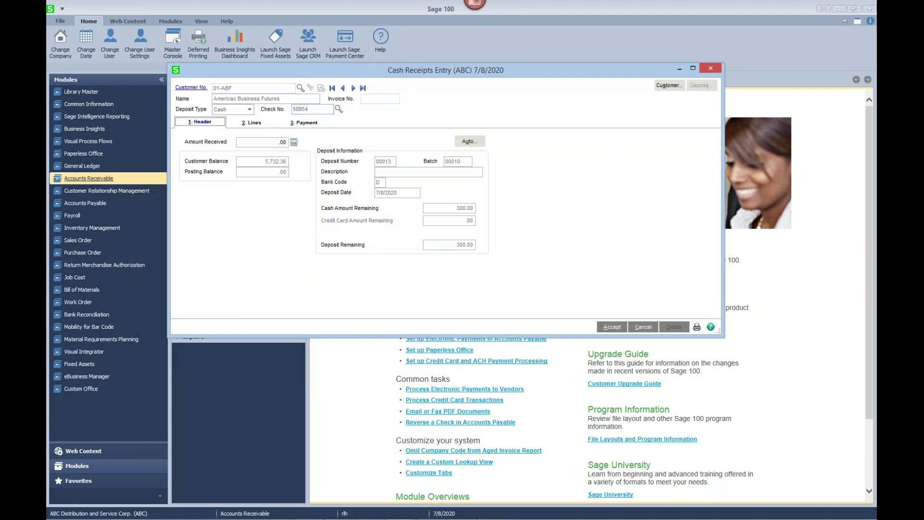
{"action": "left_click", "coordinate": [270, 142]}
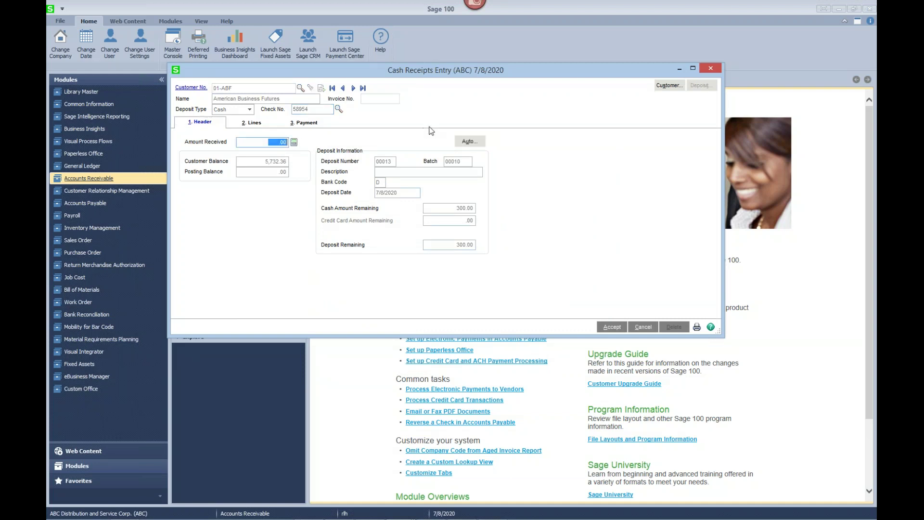
{"action": "type", "text": "300"}
{"action": "key", "text": "Tab"}
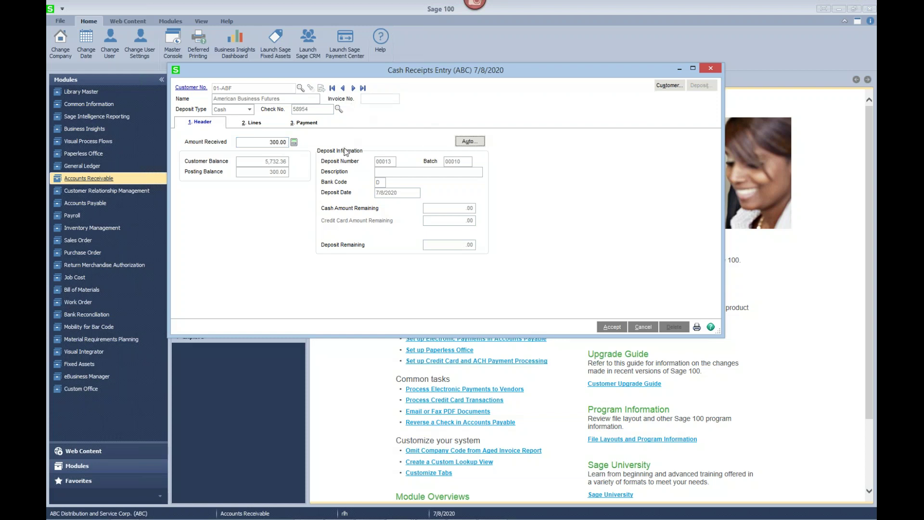
- Add invoice 0100054-IN to the receipt lines and set its amount posted to the full 407.40
{"action": "left_click", "coordinate": [255, 123]}
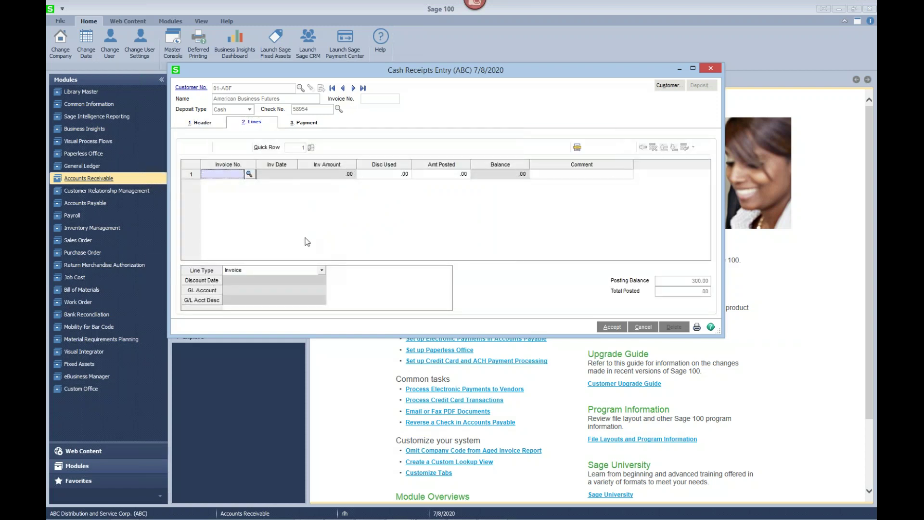
{"action": "left_click", "coordinate": [248, 174]}
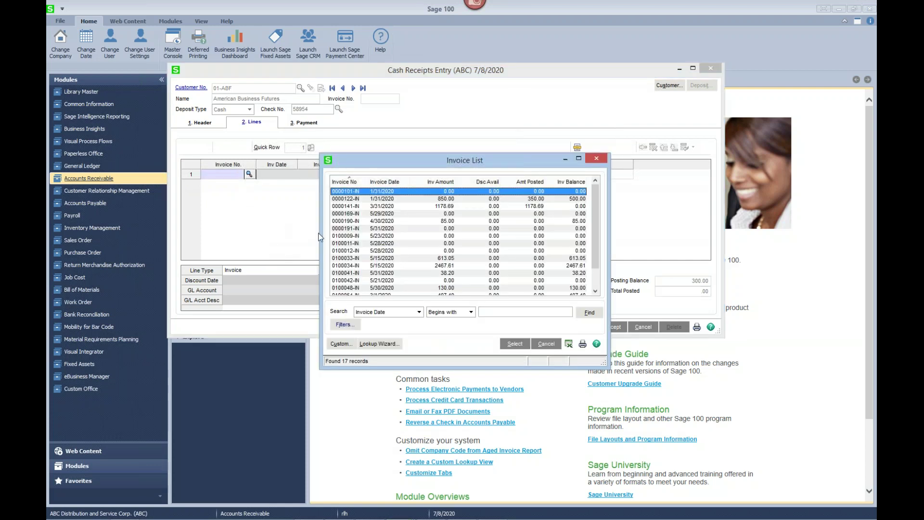
{"action": "scroll", "coordinate": [368, 258], "scroll_direction": "down", "scroll_amount": 1}
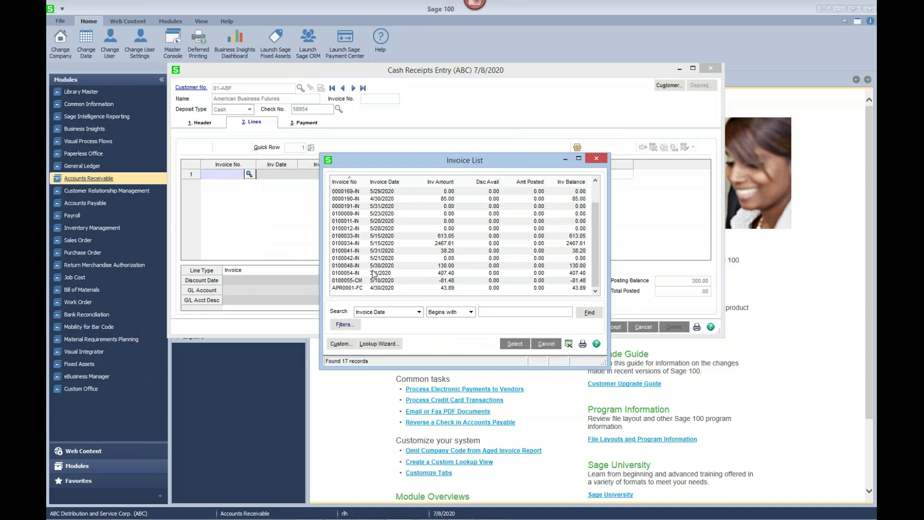
{"action": "double_click", "coordinate": [381, 273]}
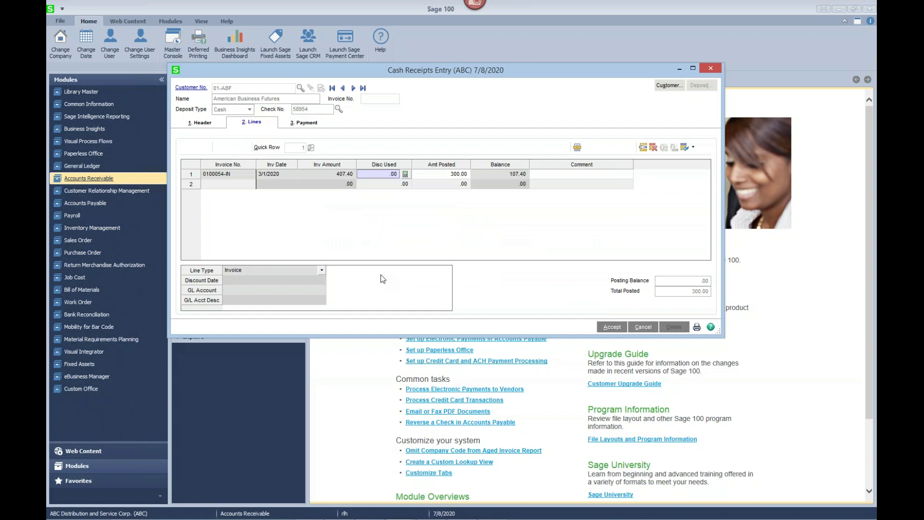
{"action": "key", "text": "Tab"}
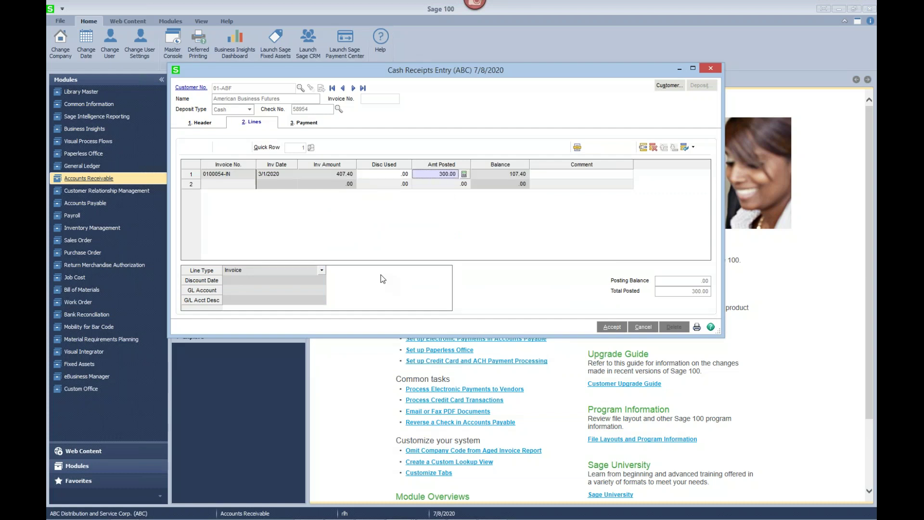
{"action": "type", "text": "4.07"}
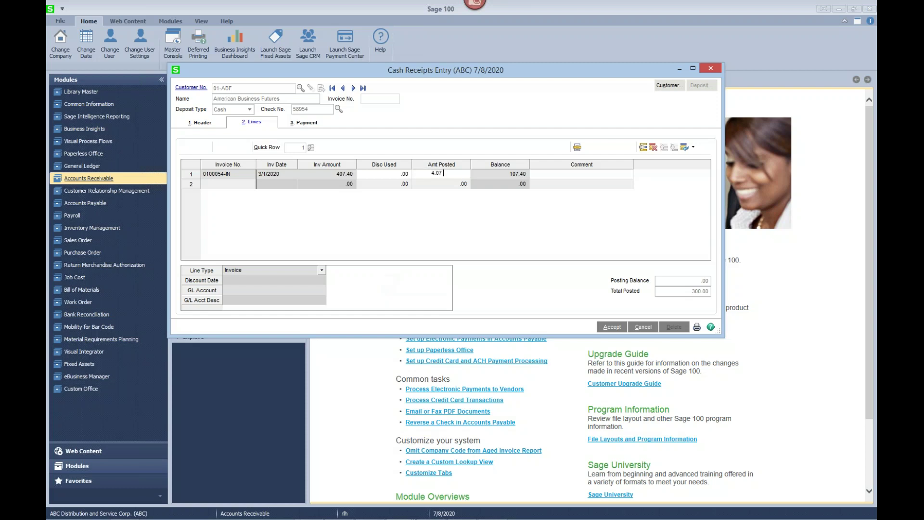
{"action": "type", "text": ".40"}
{"action": "key", "text": "Tab"}
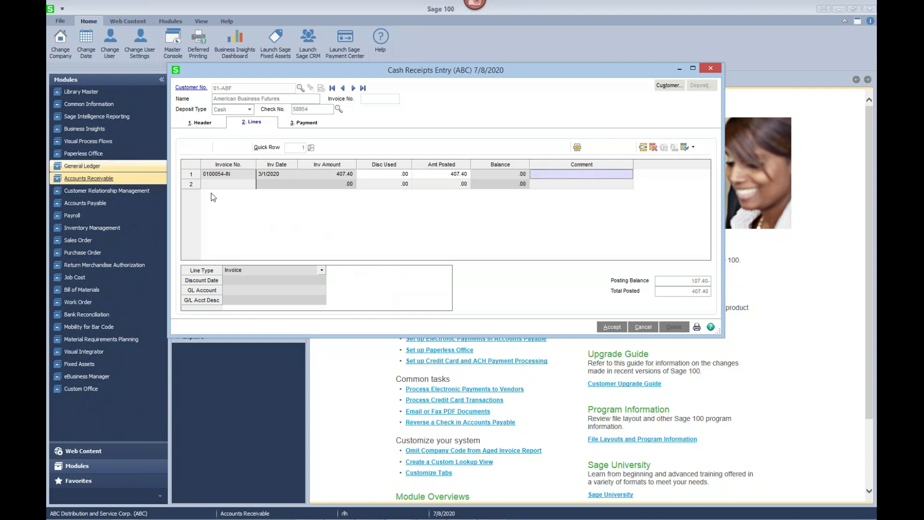
- Add a GL Account line for the Nonrecoverable account 950-03-04 with 107.40- posted, and accept the receipt
{"action": "left_click", "coordinate": [242, 184]}
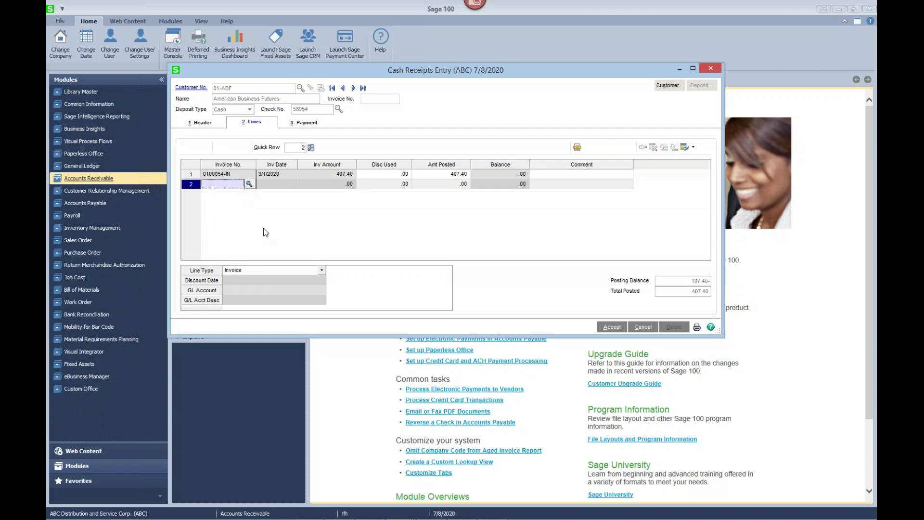
{"action": "left_click", "coordinate": [321, 271]}
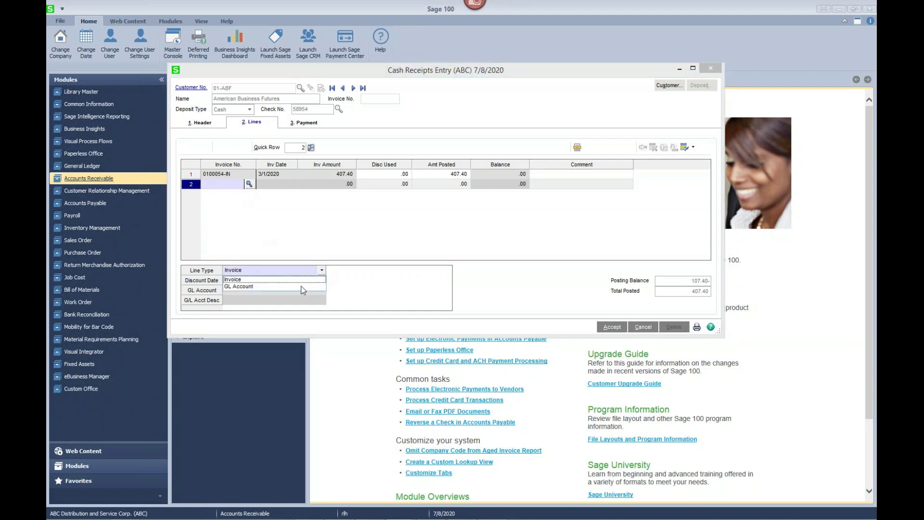
{"action": "left_click", "coordinate": [302, 287]}
{"action": "left_click", "coordinate": [319, 290]}
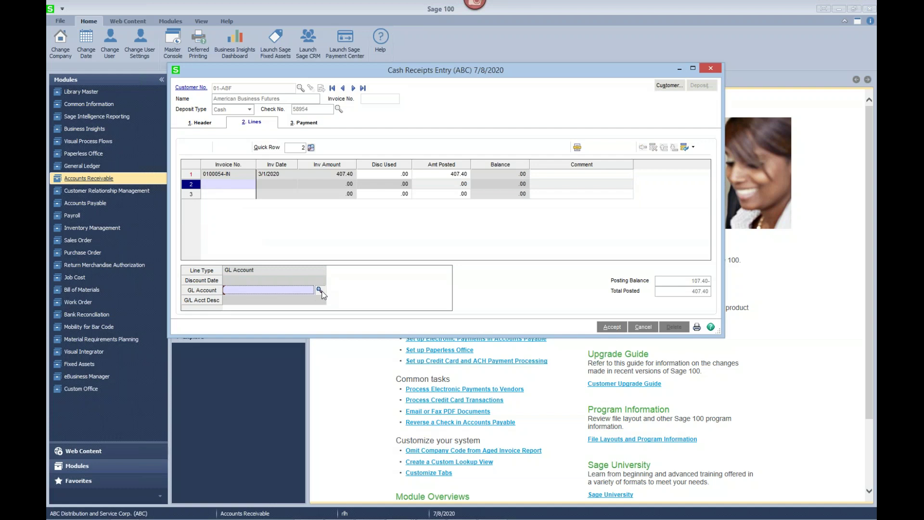
{"action": "scroll", "coordinate": [597, 351], "scroll_direction": "down", "scroll_amount": 20}
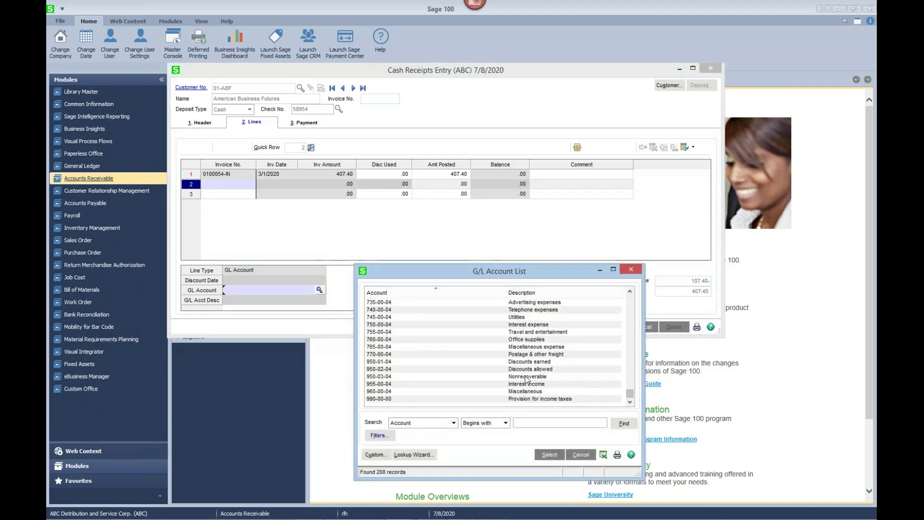
{"action": "left_click", "coordinate": [590, 384]}
{"action": "left_click", "coordinate": [549, 455]}
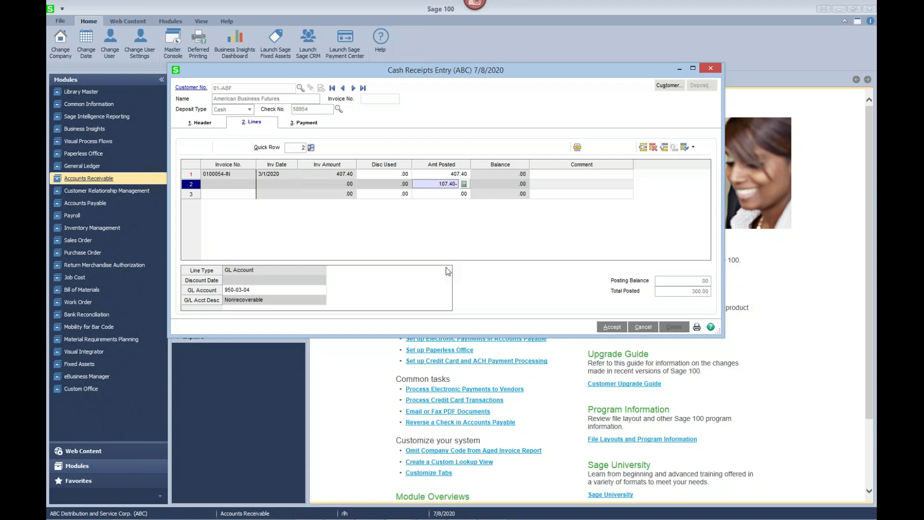
{"action": "key", "text": "Tab"}
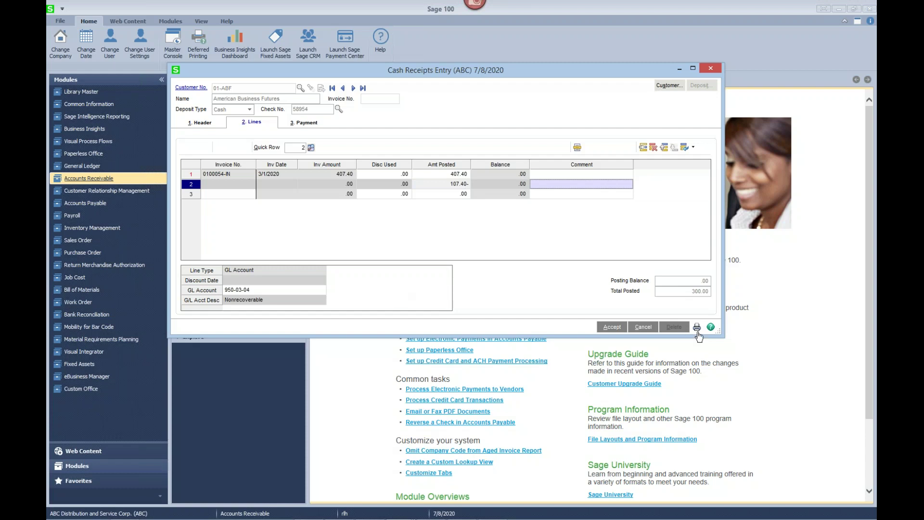
{"action": "left_click", "coordinate": [612, 327]}
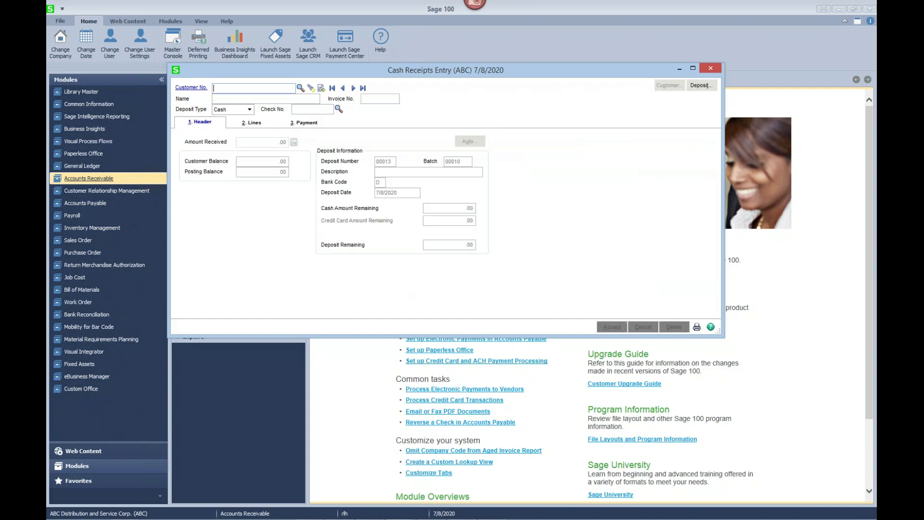
- Close cash receipts entry and preview the Cash Receipts Journal for the "Partial Payment" batch only
{"action": "key", "text": "Escape"}
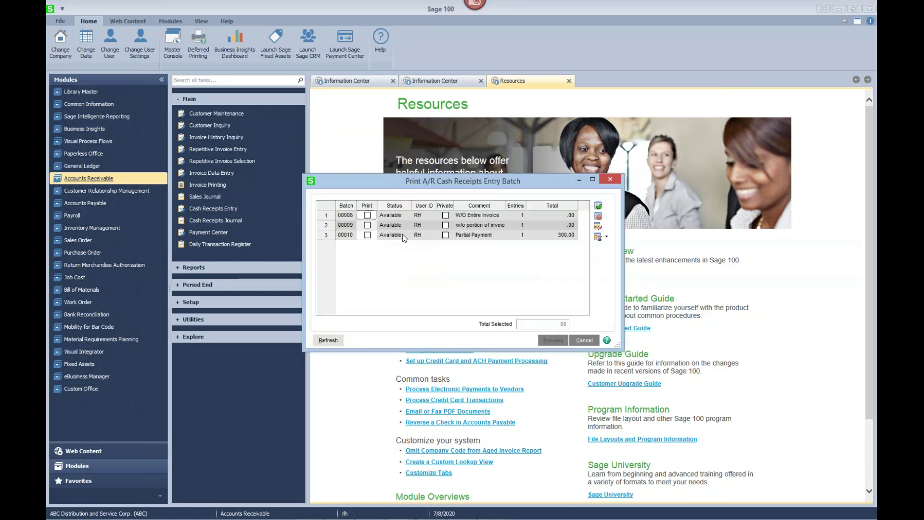
{"action": "left_click", "coordinate": [369, 236]}
{"action": "left_click", "coordinate": [368, 235]}
{"action": "left_click", "coordinate": [553, 340]}
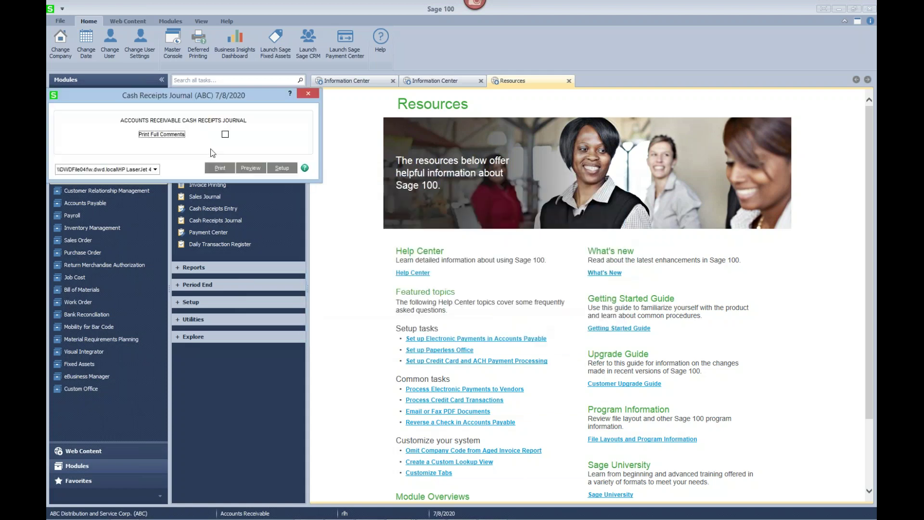
{"action": "left_click", "coordinate": [245, 172]}
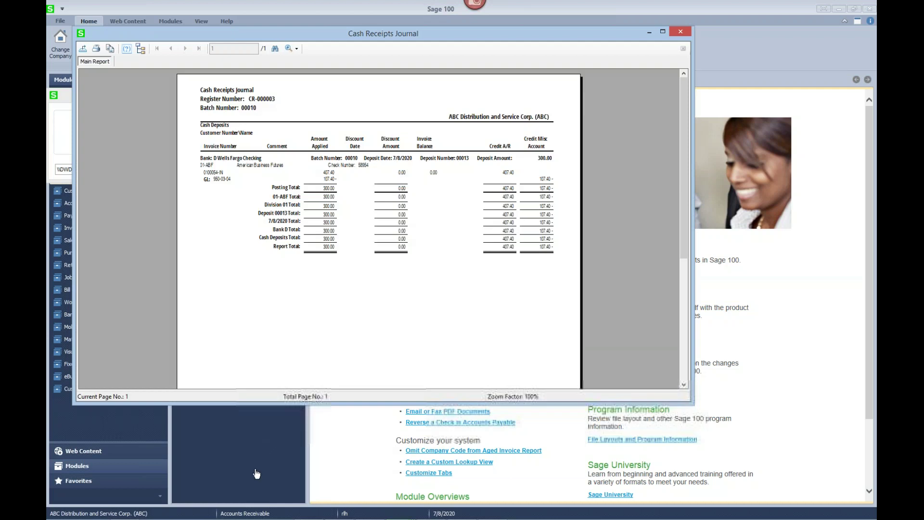
- Enlarge the journal preview to 150% in a maximized window and check the invoice payment and GL write-off line
{"action": "left_click", "coordinate": [290, 48]}
{"action": "left_click", "coordinate": [313, 117]}
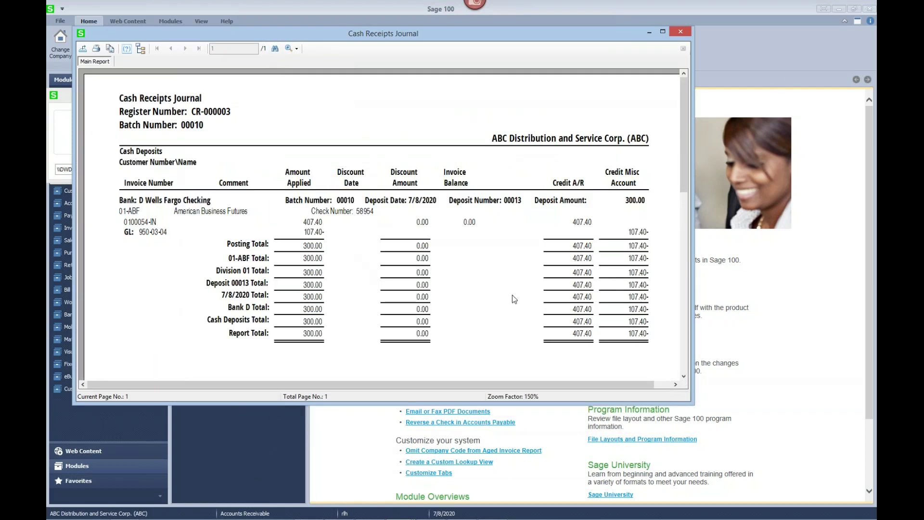
{"action": "left_click", "coordinate": [663, 31]}
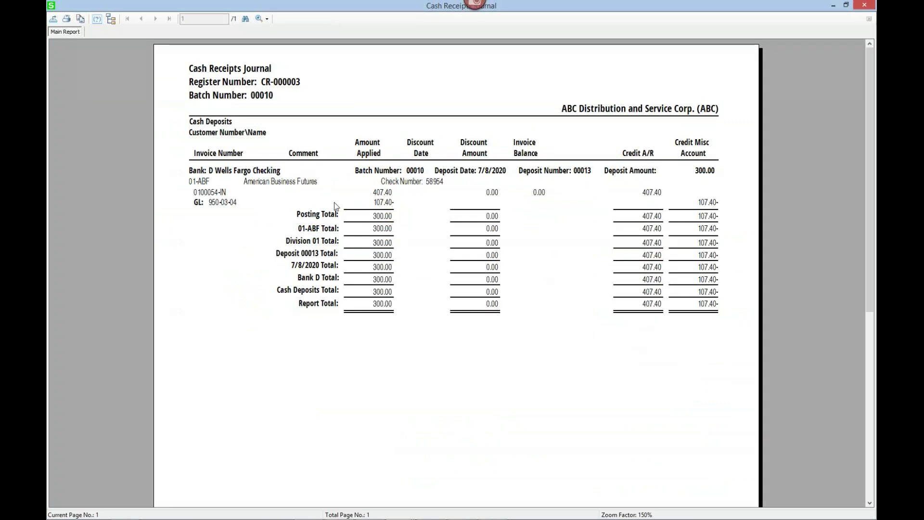
{"action": "left_click", "coordinate": [252, 176]}
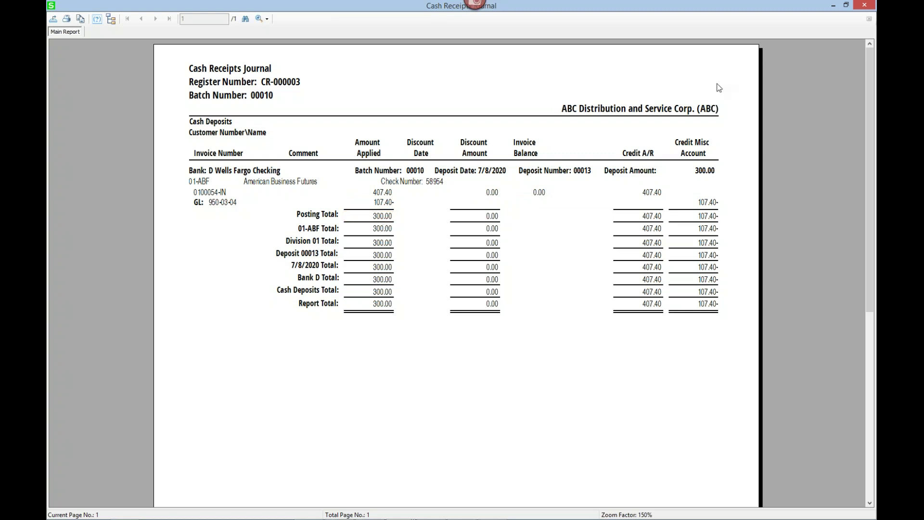
- Check the partial payment's debit and credit postings in the Accounts Receivable Recap By Division, and decline the journal update
{"action": "left_click", "coordinate": [864, 6]}
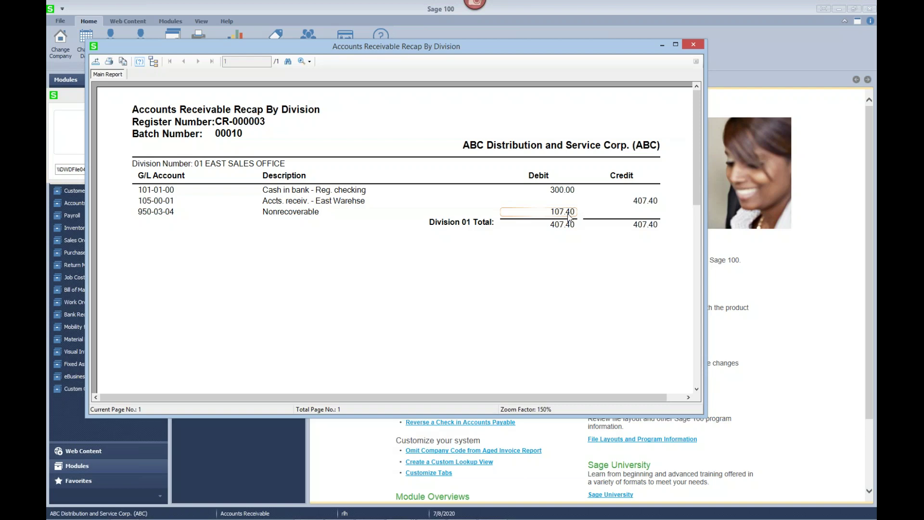
{"action": "left_click", "coordinate": [691, 43]}
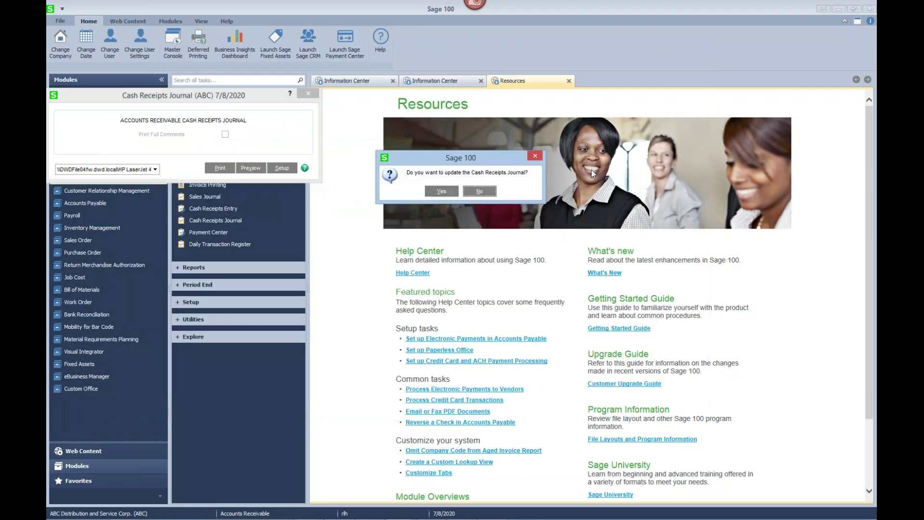
{"action": "left_click", "coordinate": [476, 192]}
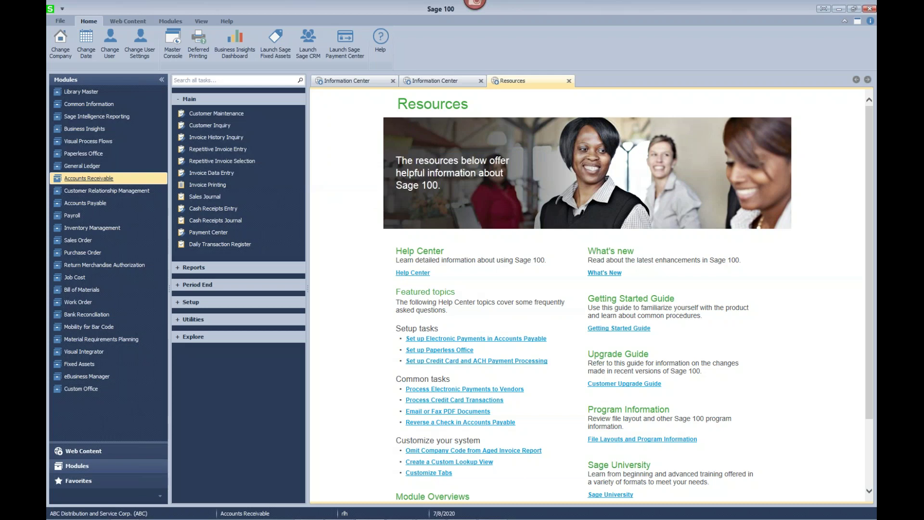